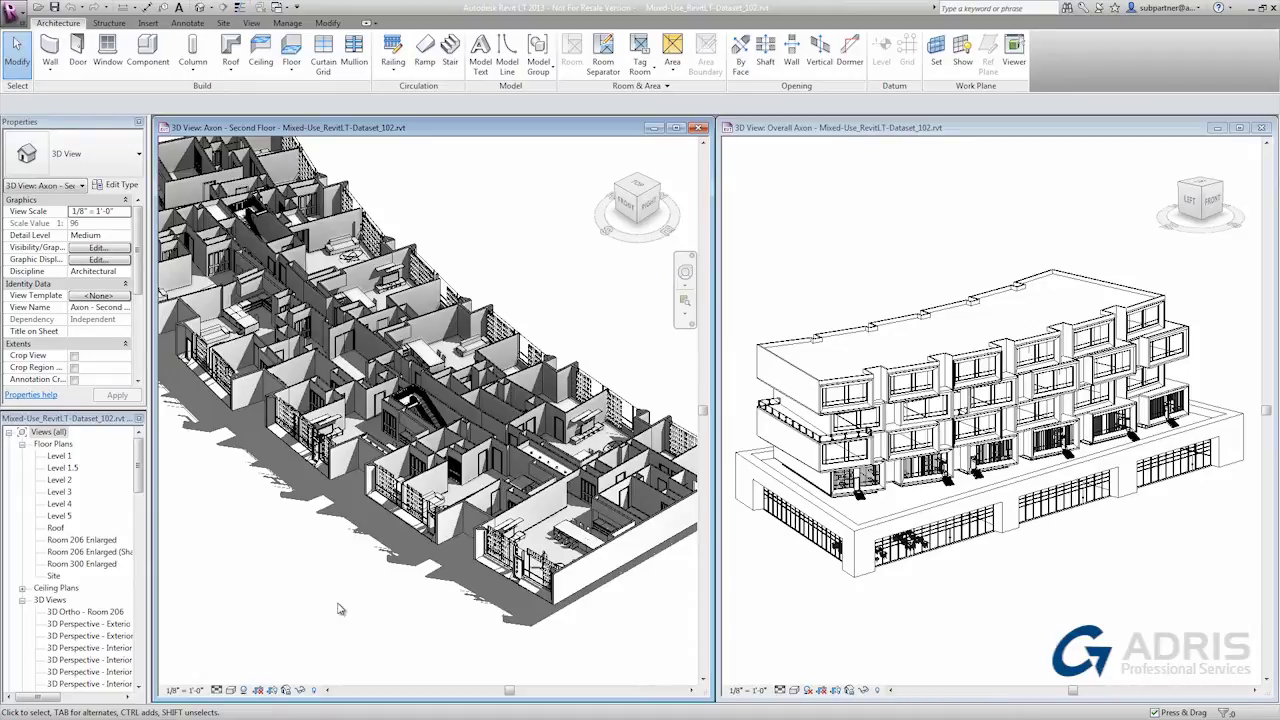
Change the second-floor bifold door from 72" x 84" to the Bifold-4 Panel 60" x 84" type.
middle_click_drag(250, 283, 390, 392, "shift")
scroll(388, 398, "up", 5)
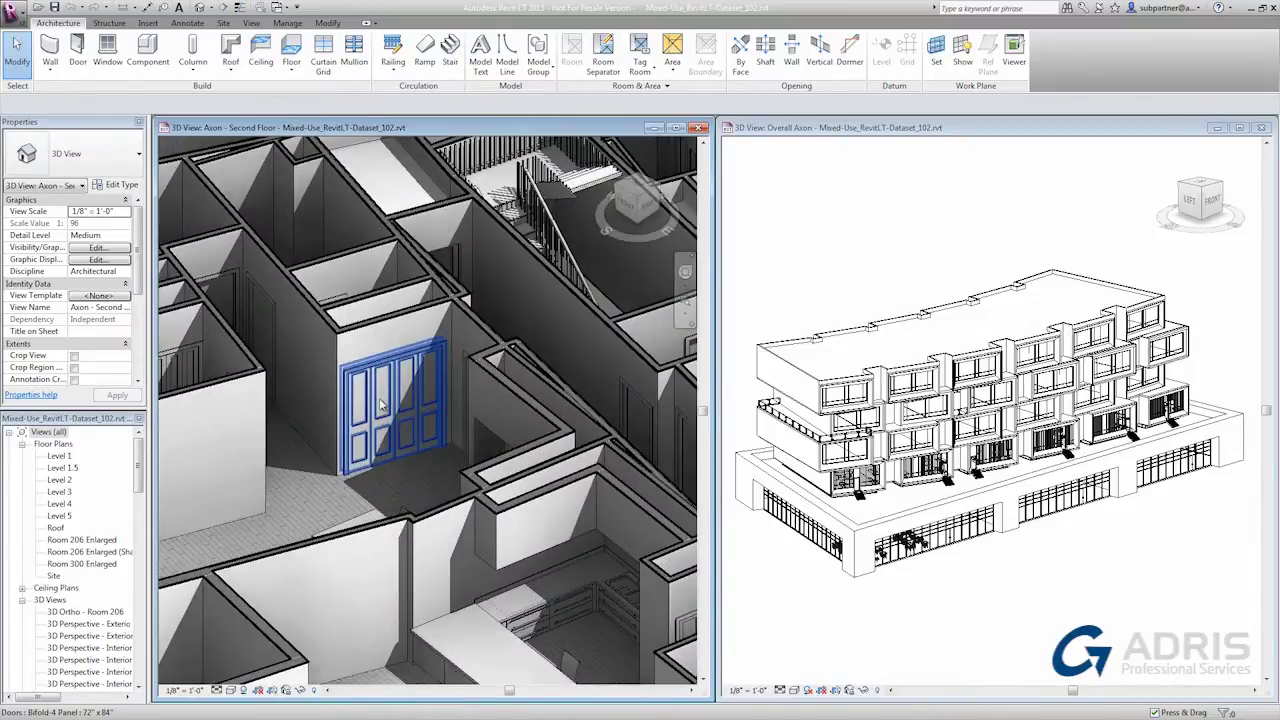
left_click(399, 405)
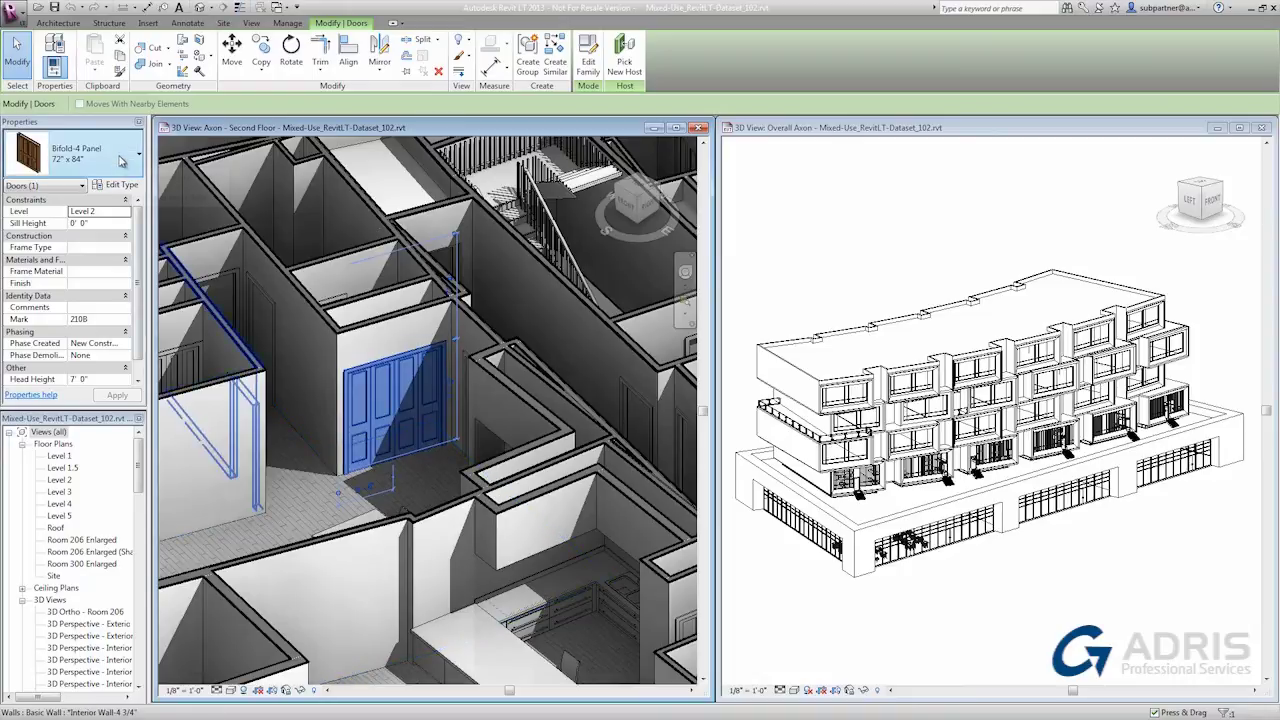
left_click(120, 160)
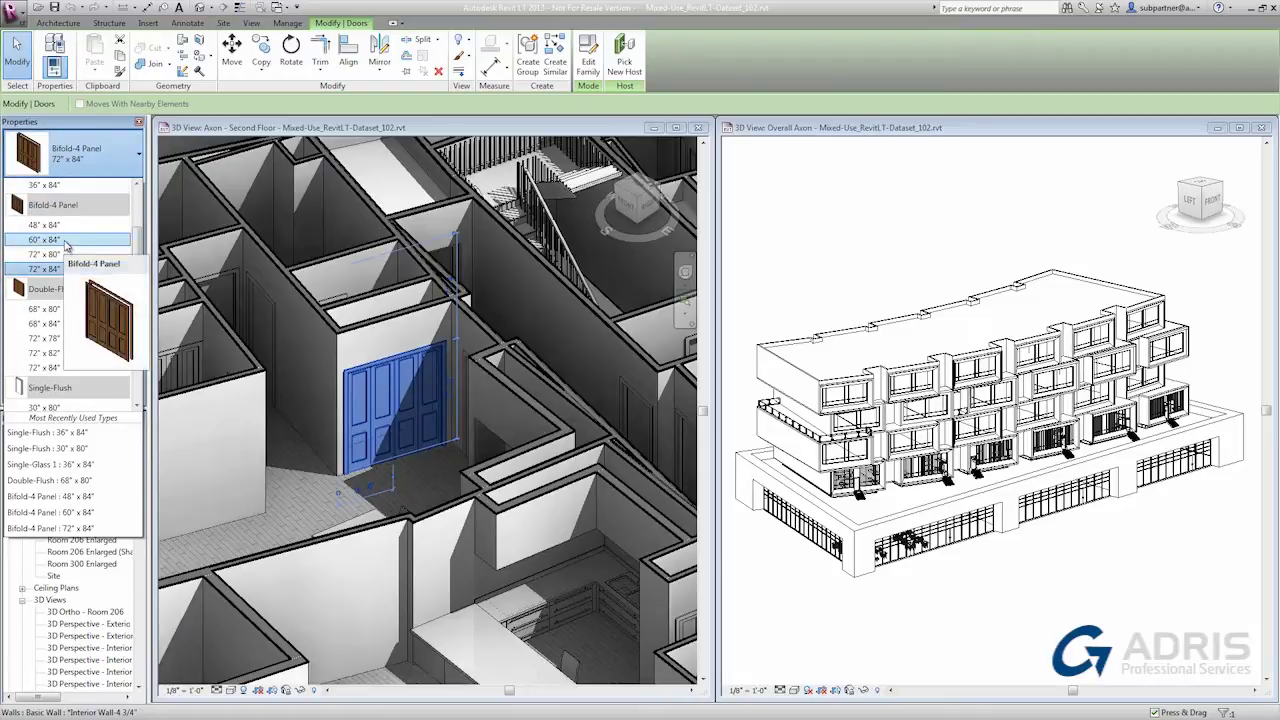
left_click(66, 243)
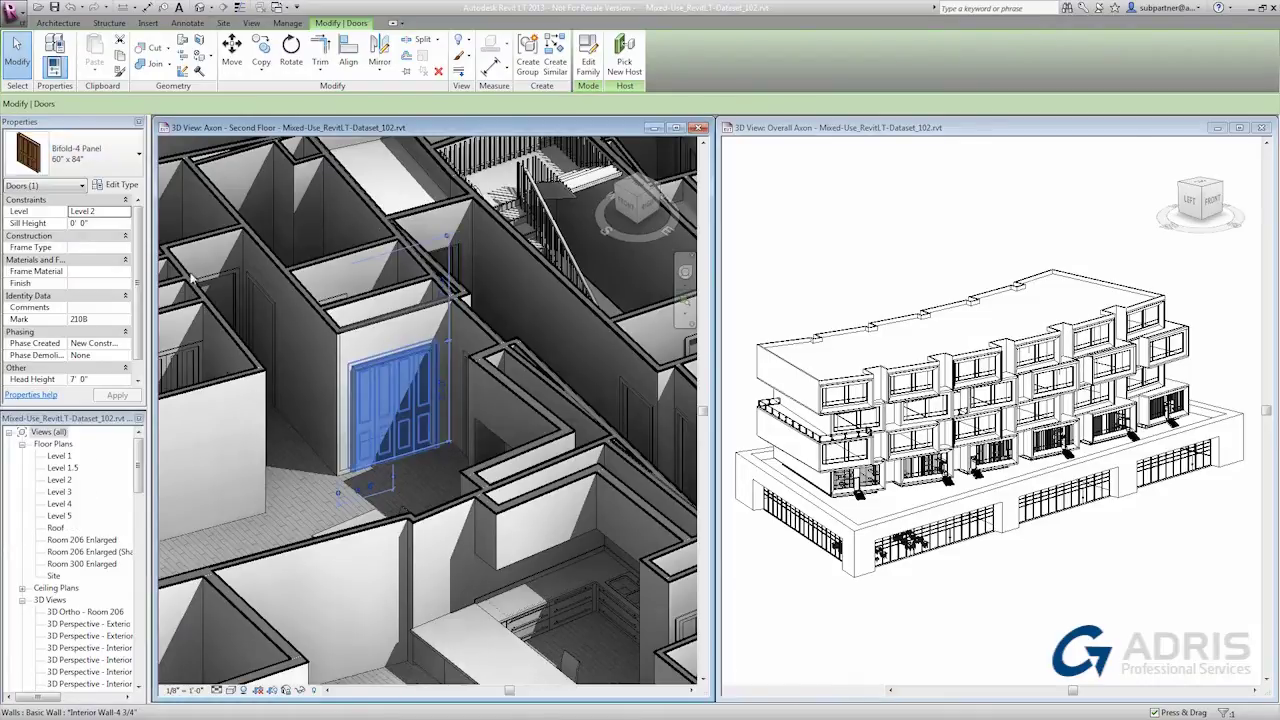
left_click(291, 476)
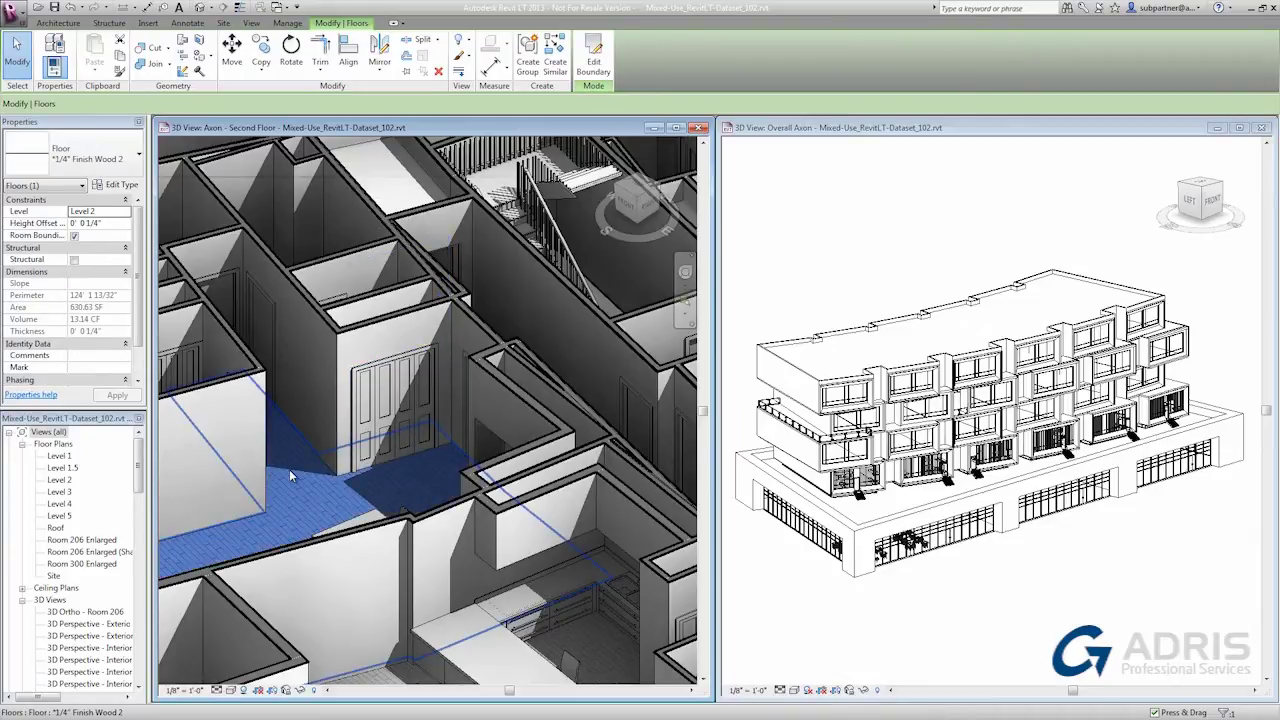
Switch the floor beside the bifold door from 1/4" Finish Wood 2 to 1/4" Finish Tile.
left_click(90, 153)
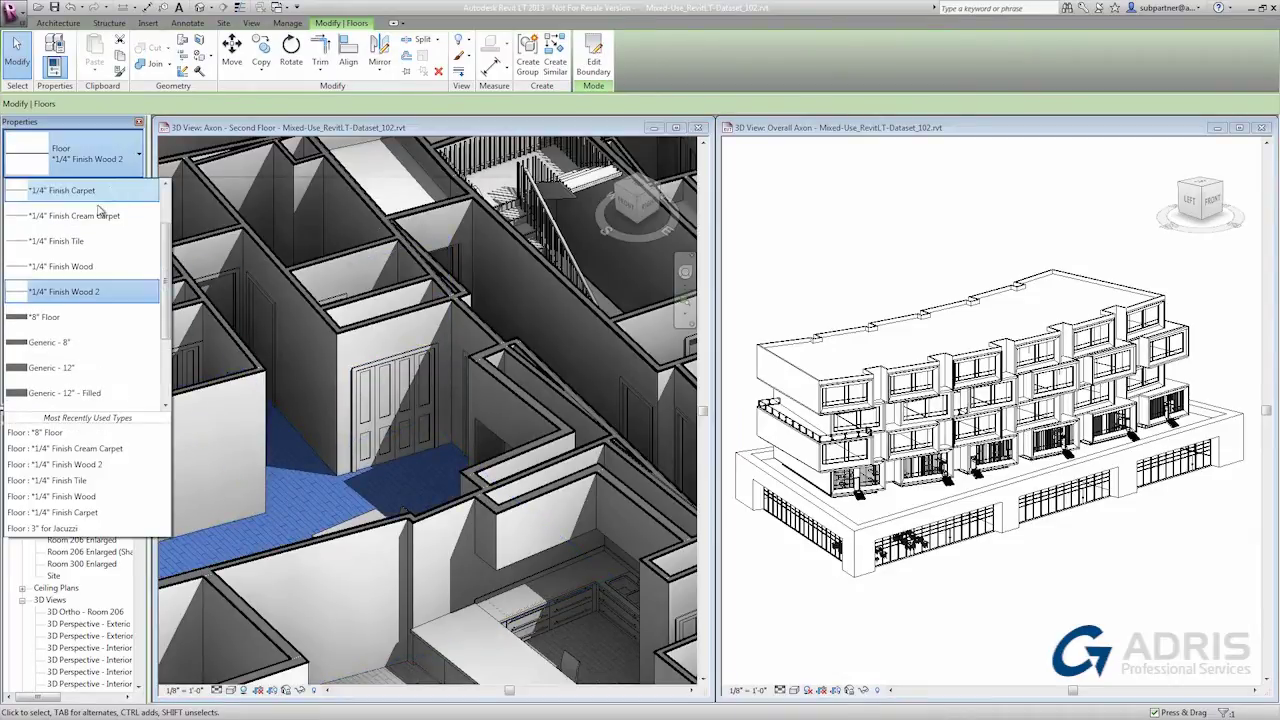
left_click(55, 245)
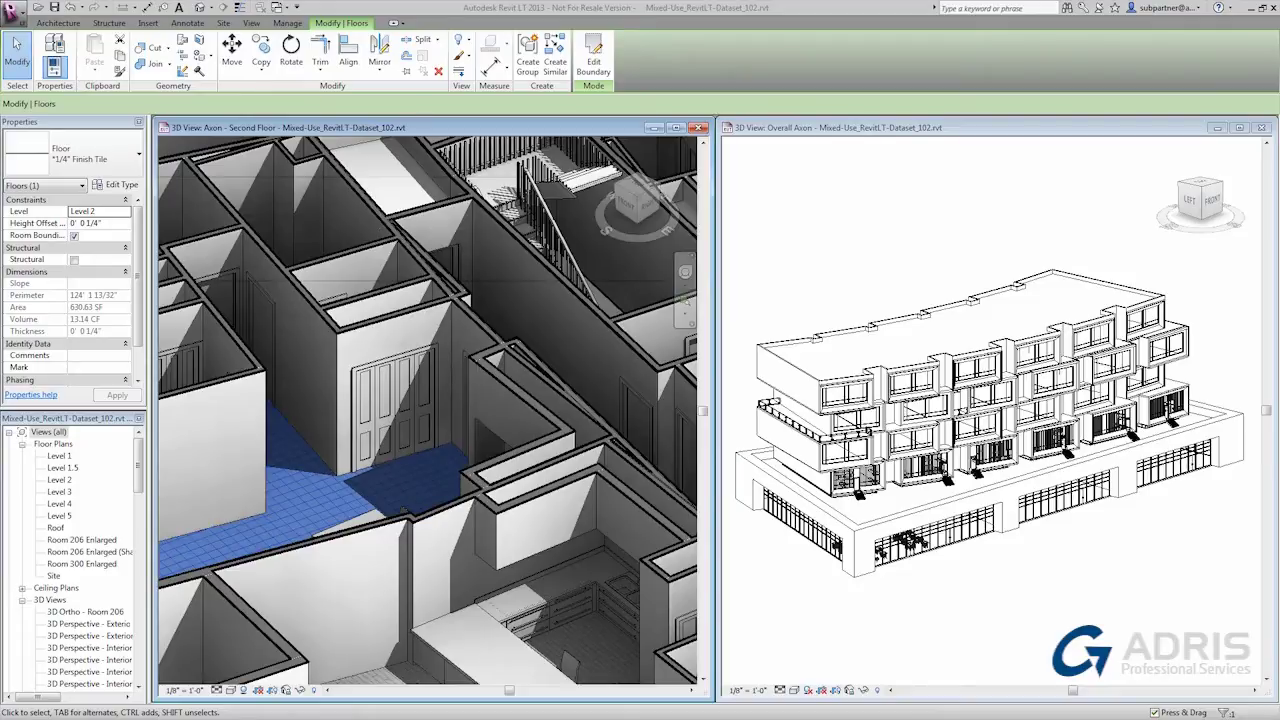
Maximize the Overall Axon view and zoom in on the street-level storefront fins.
left_click(915, 188)
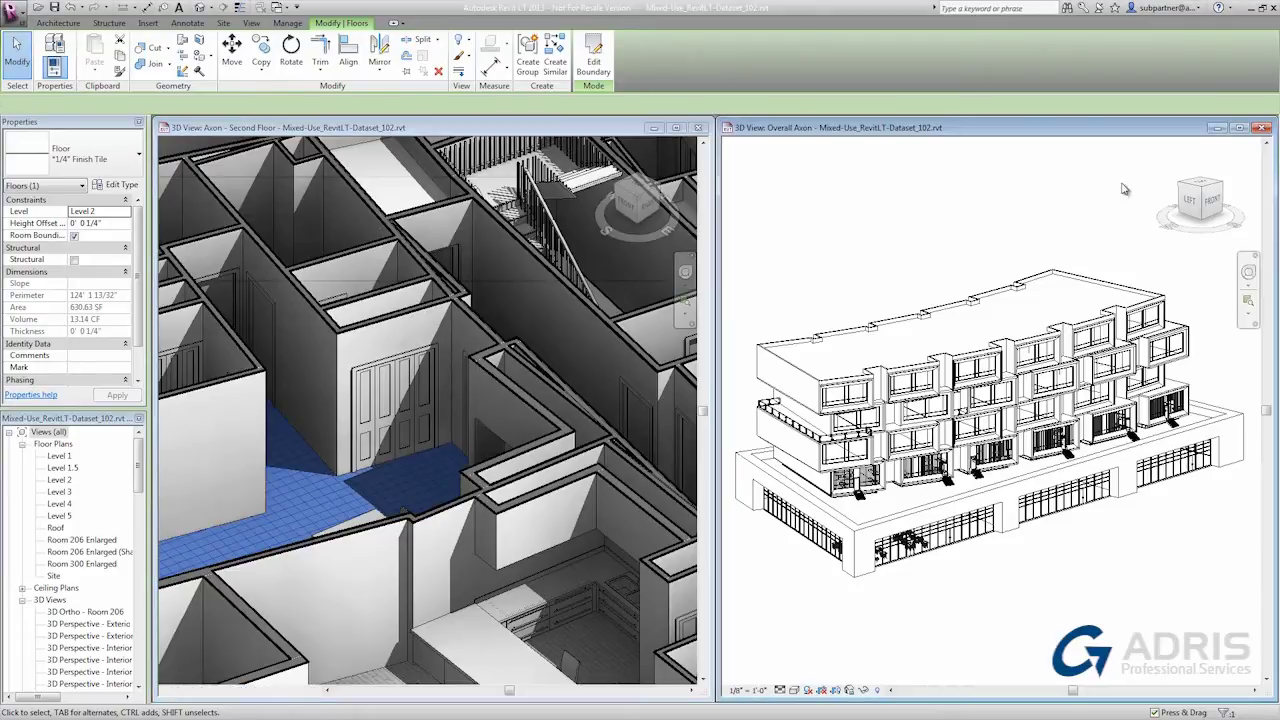
left_click(1239, 127)
scroll(652, 420, "up", 4)
scroll(652, 420, "up", 3)
middle_click_drag(780, 400, 665, 538)
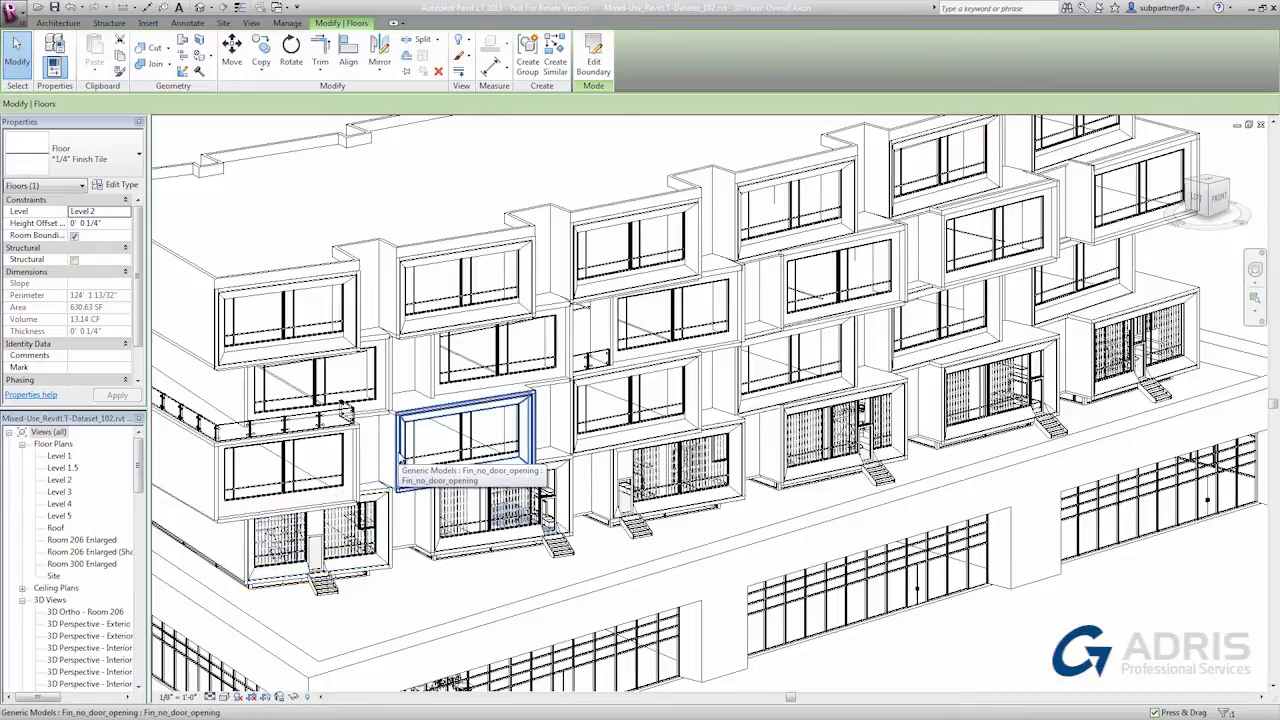
Select all visible Fin_Simple_Door fins, then all visible fin_no_door_opening window fins.
right_click(391, 538)
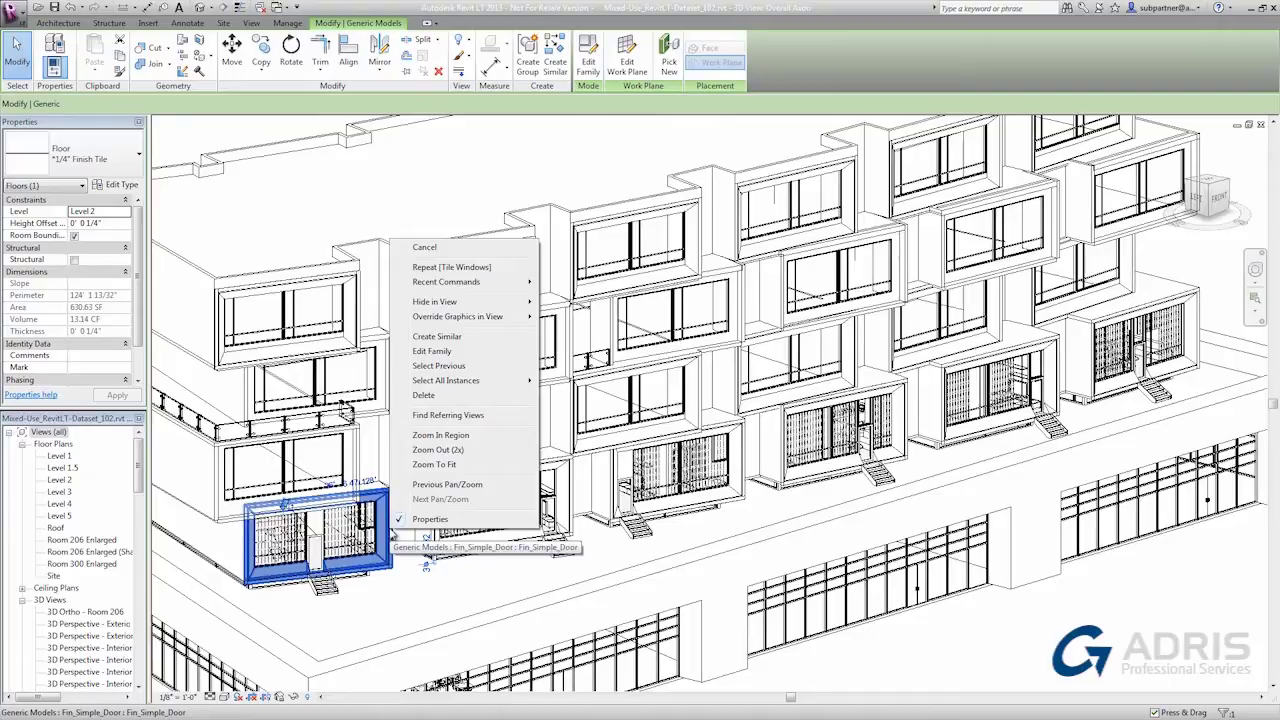
mouse_move(453, 383)
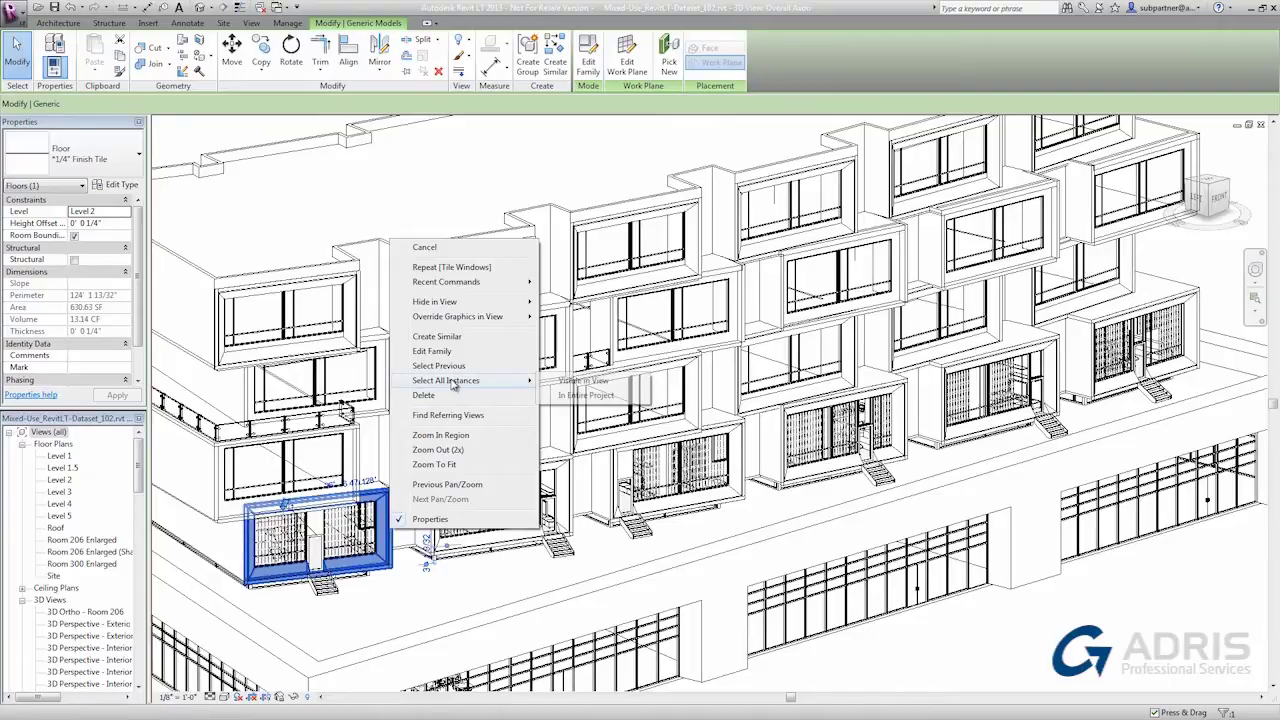
left_click(551, 384)
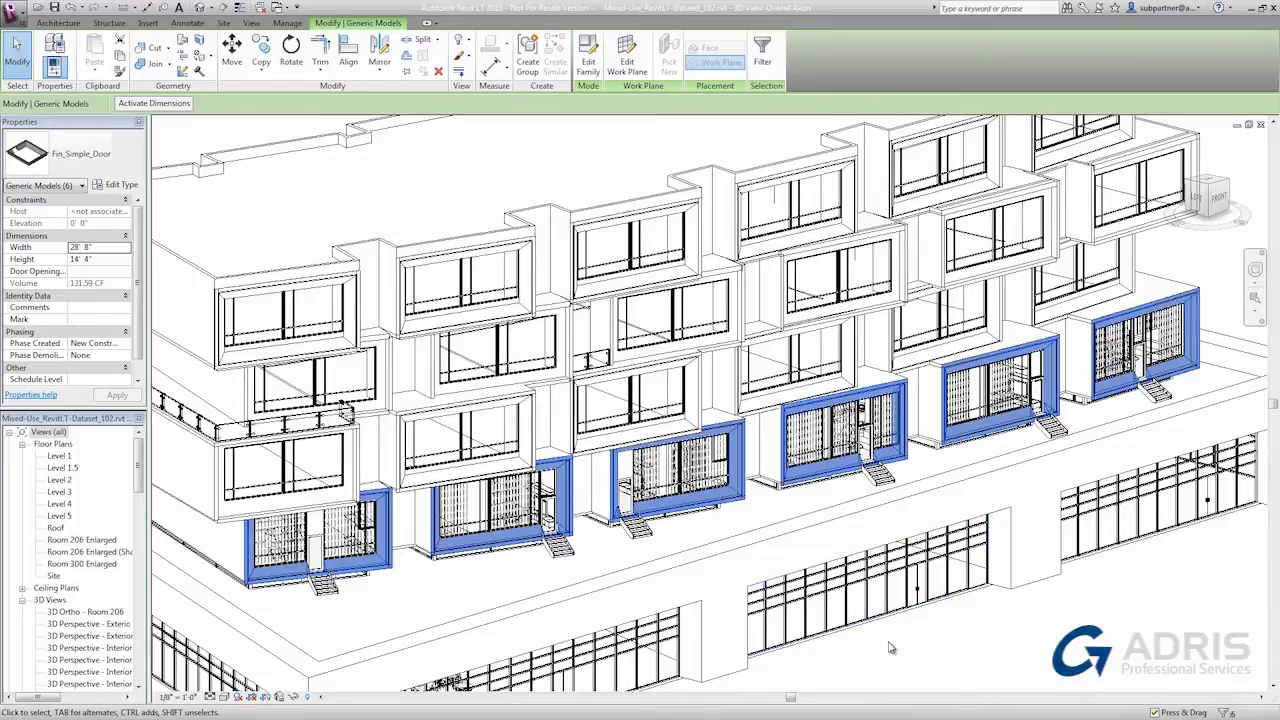
right_click(531, 427)
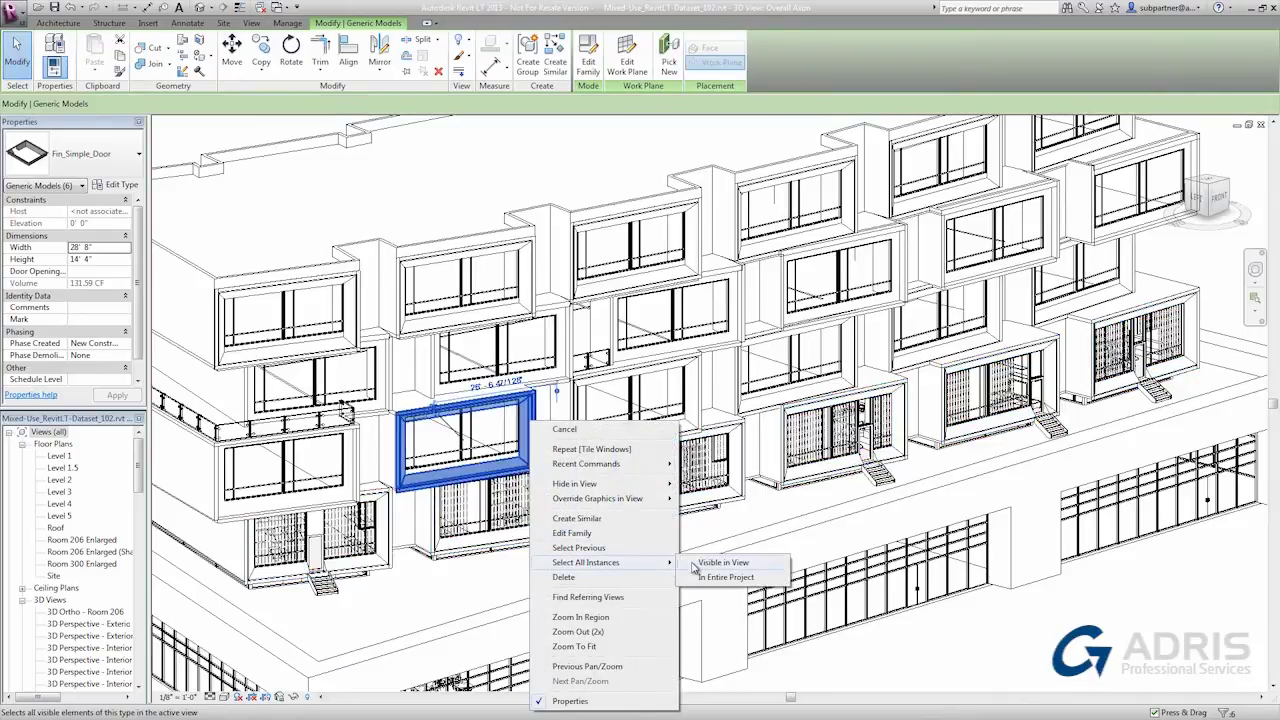
left_click(695, 568)
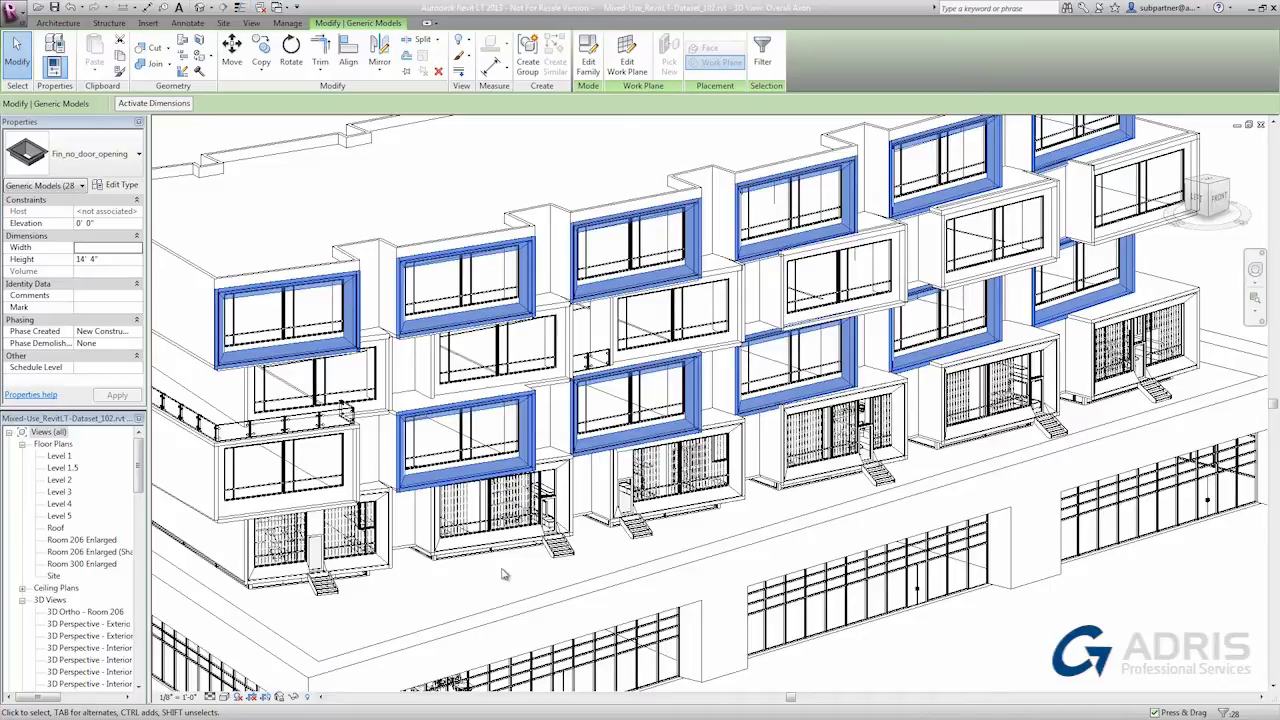
Change the Fin_Simple_Door type's Door Width from 3' 4" to 6' 0".
left_click(466, 570)
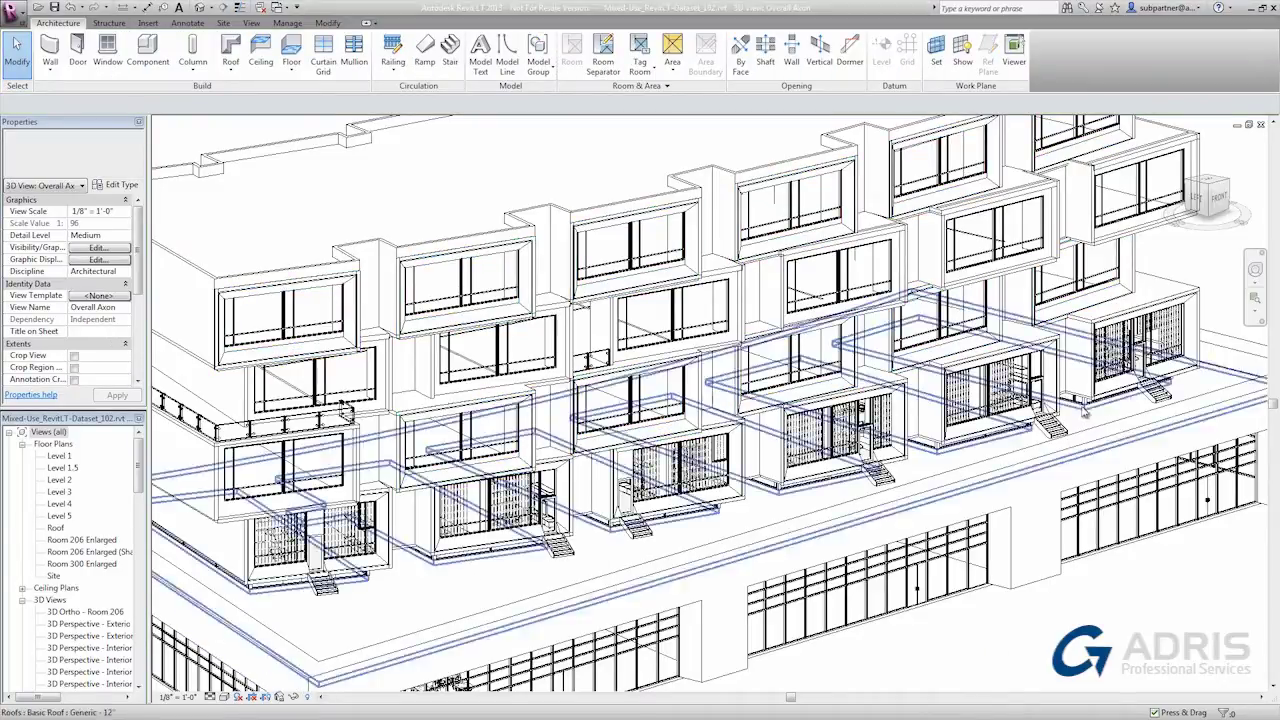
scroll(1060, 395, "up", 5)
scroll(1060, 397, "up", 1)
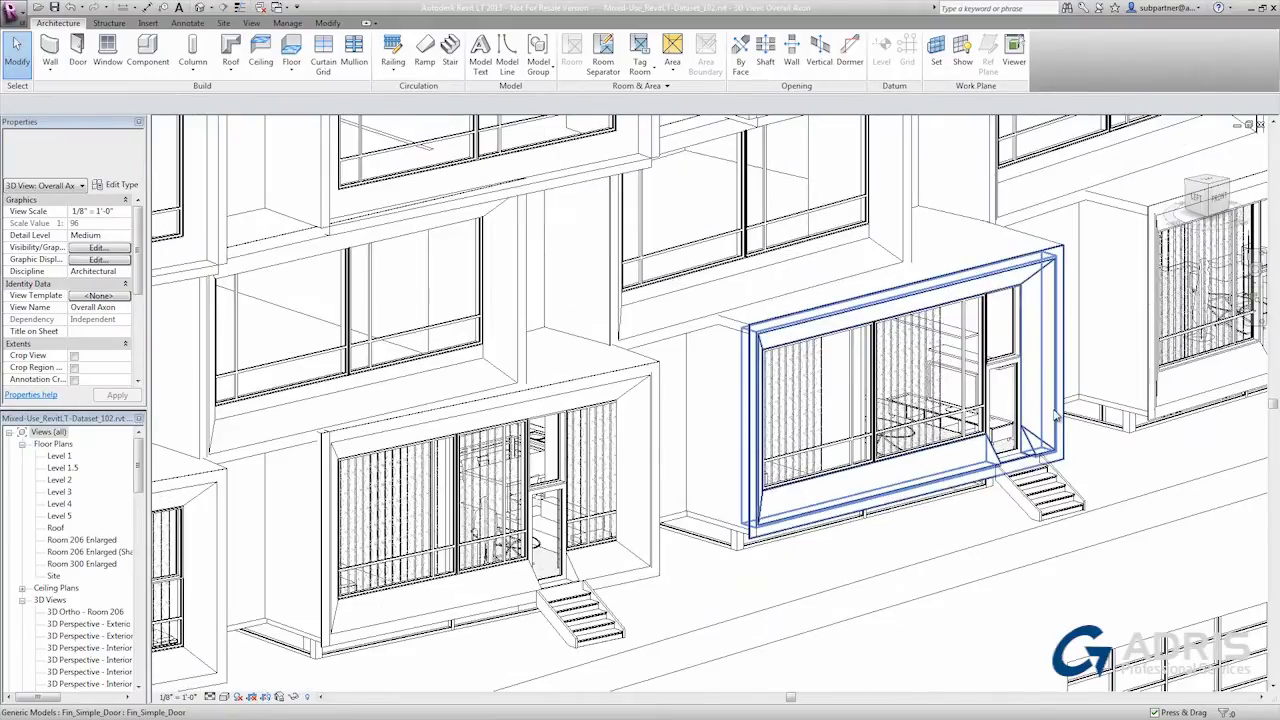
left_click(1058, 416)
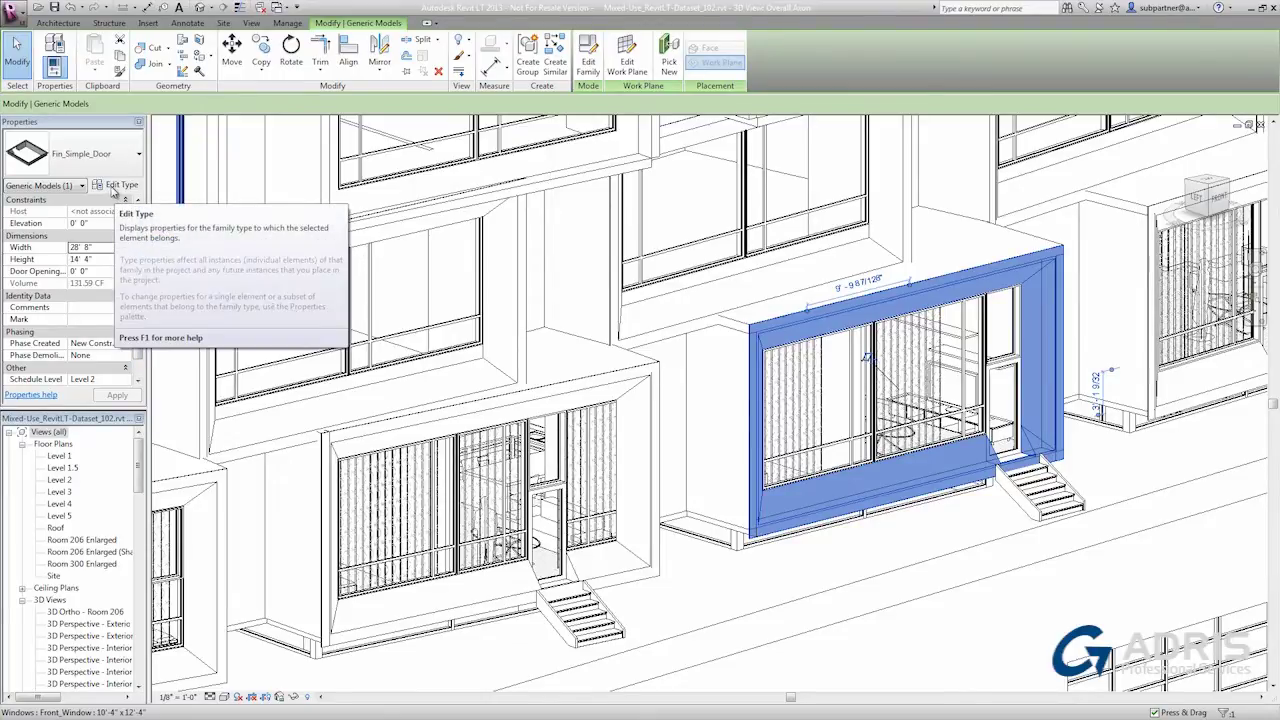
left_click(114, 189)
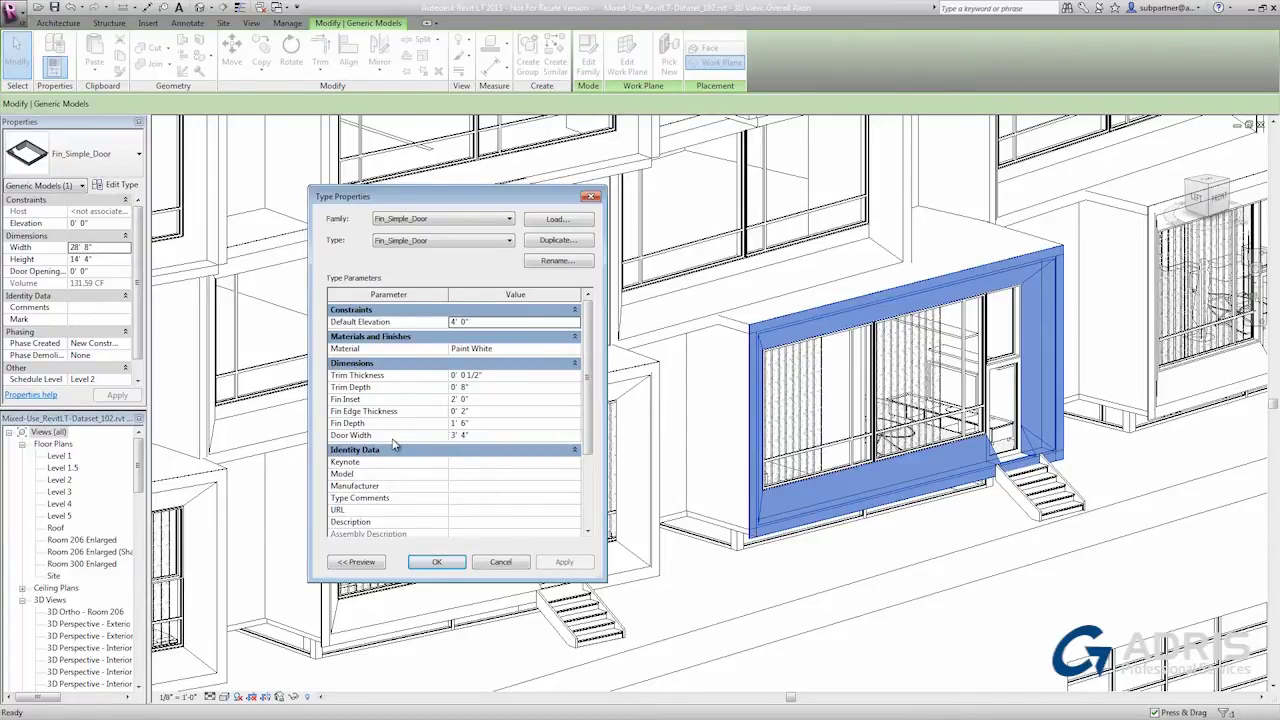
left_click(489, 437)
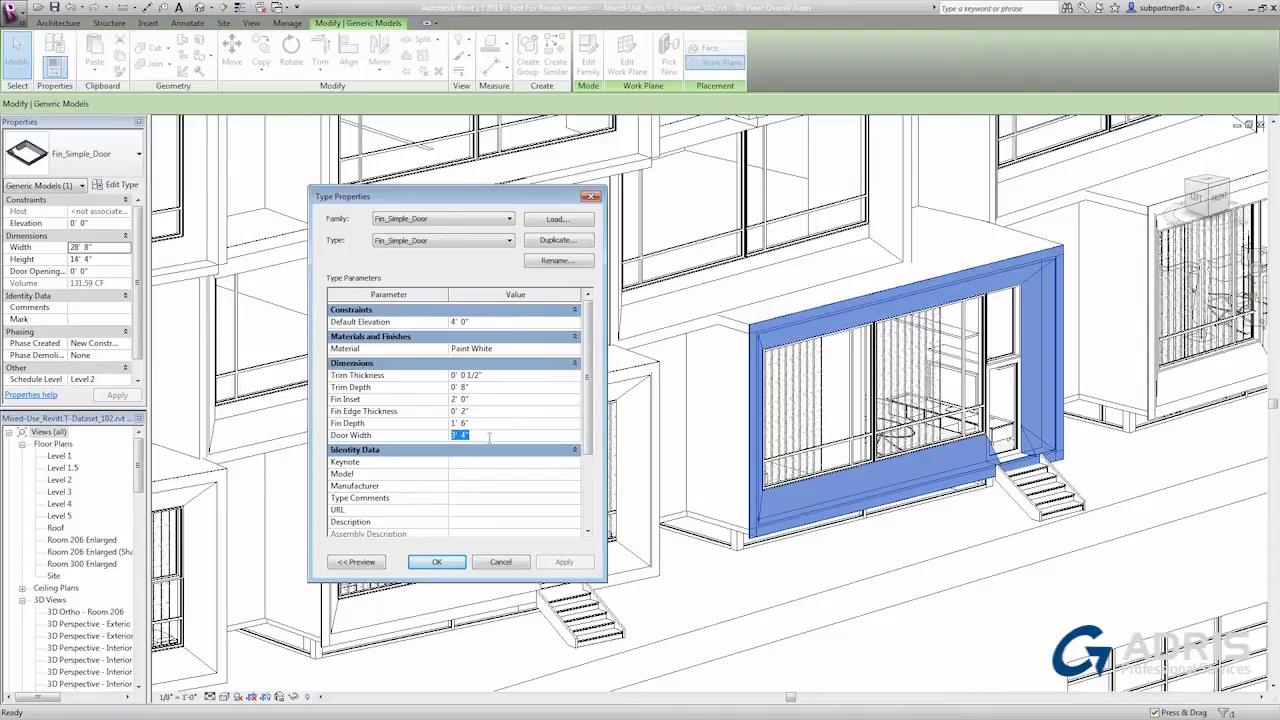
type("6")
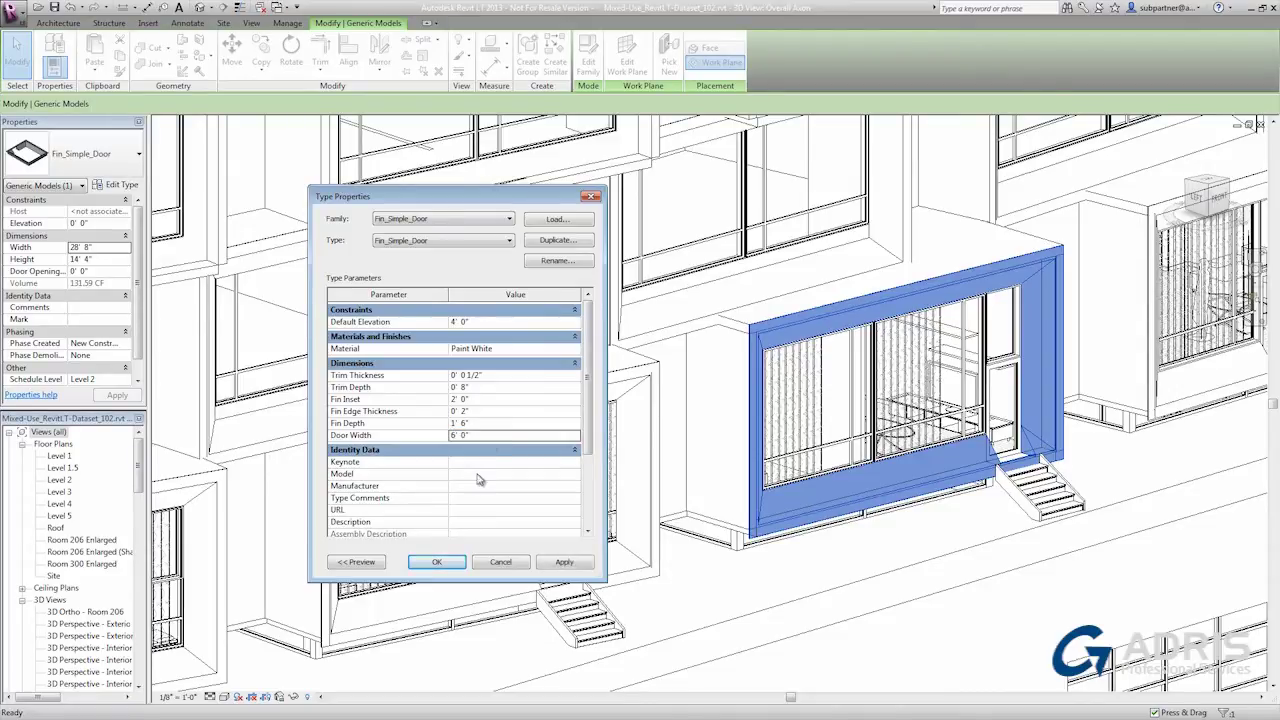
left_click(432, 561)
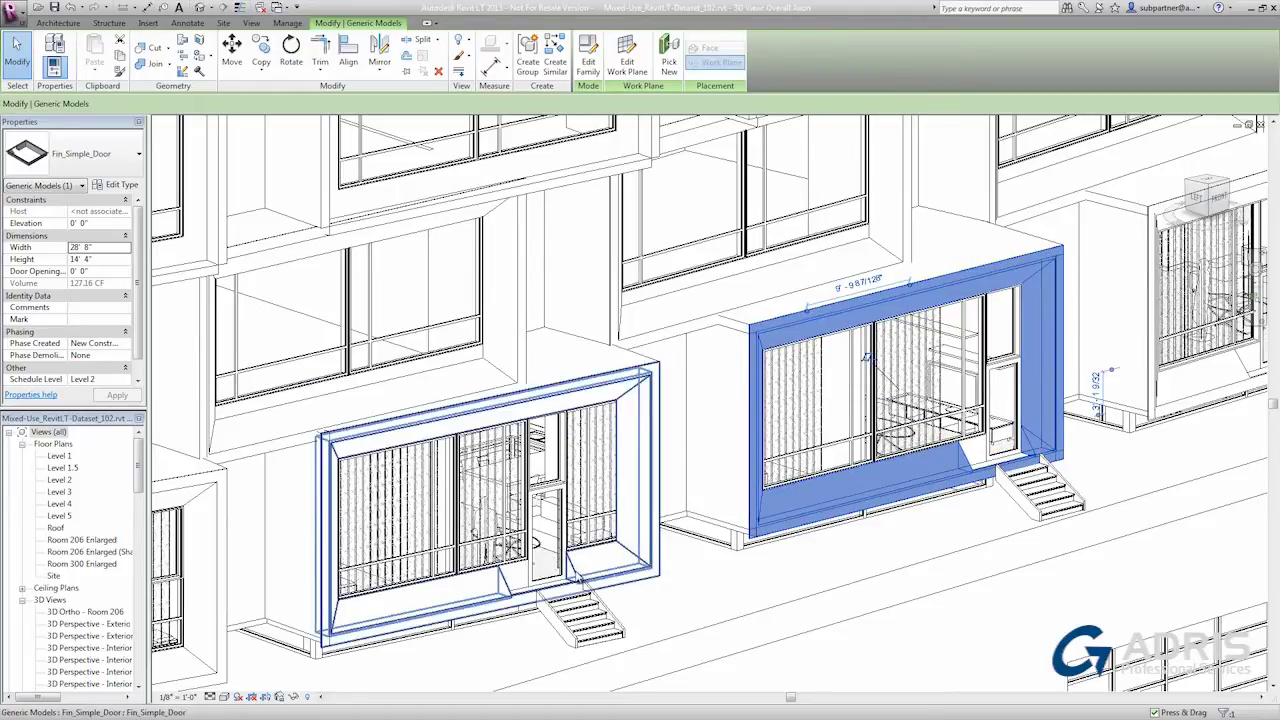
Set the selected middle fin door's Door Opening to 9' 0".
middle_click_drag(1108, 561, 948, 590)
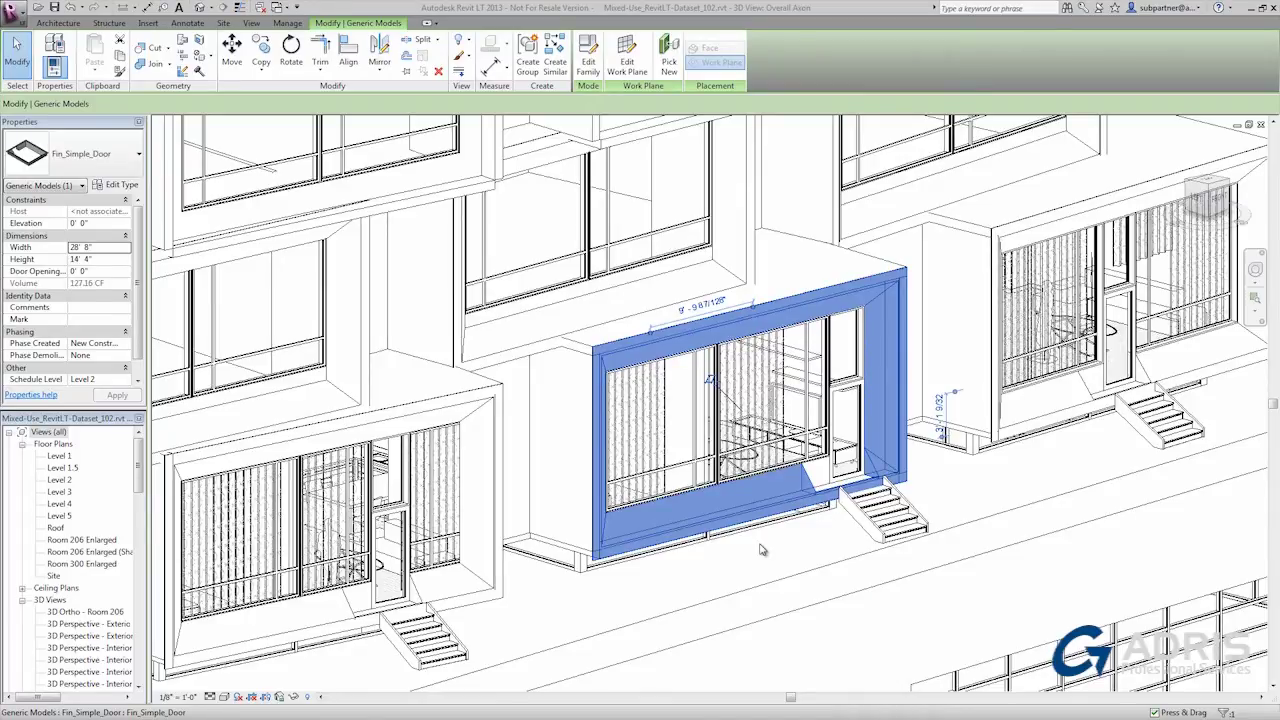
left_click(48, 283)
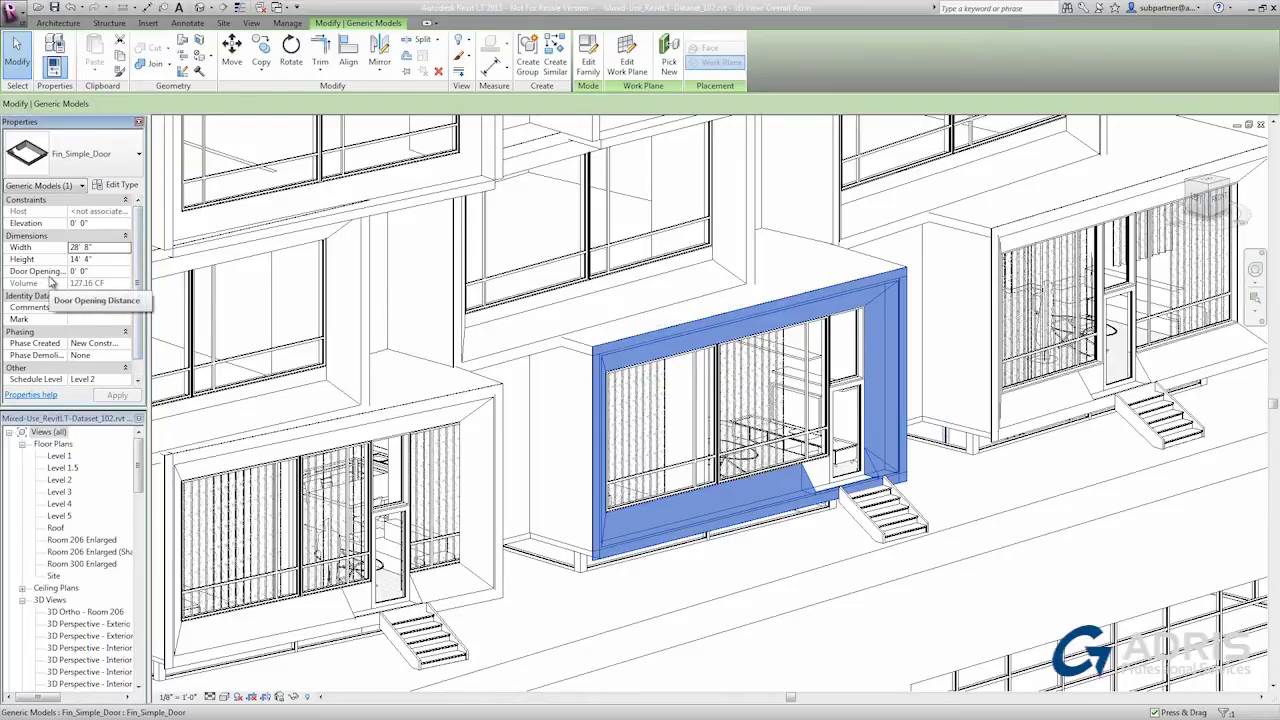
left_click(97, 271)
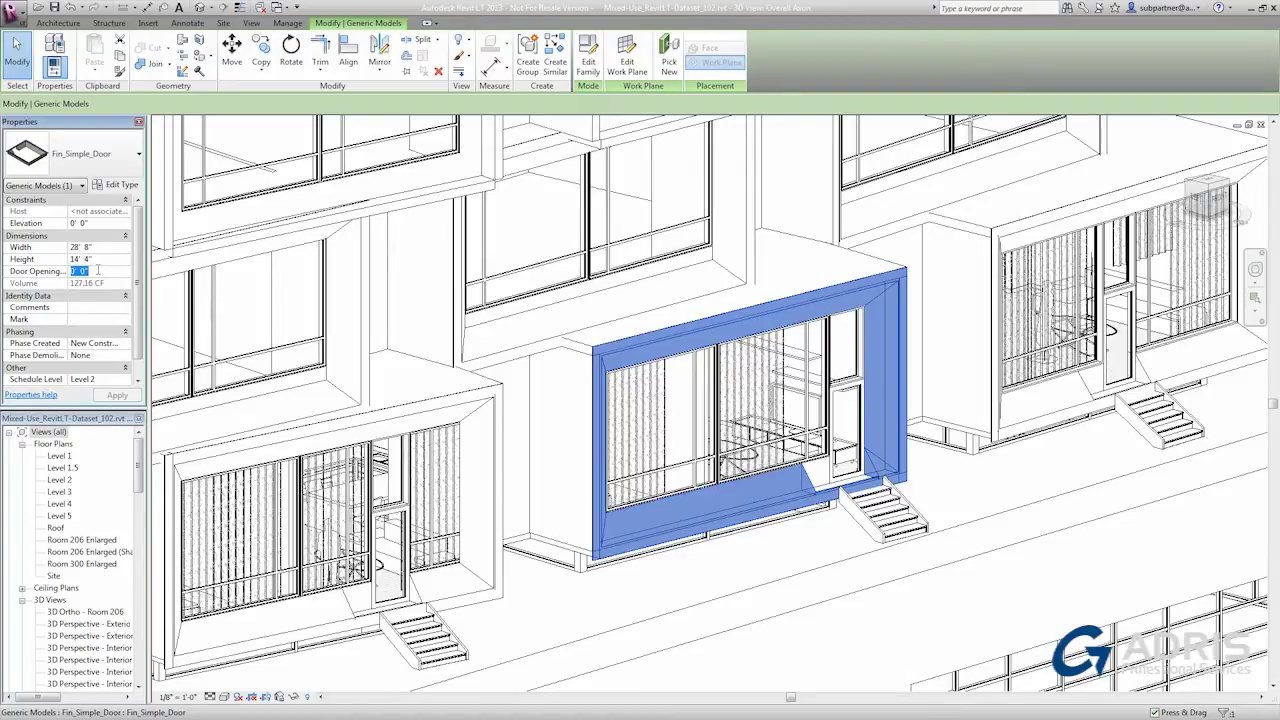
type("9")
key("Return")
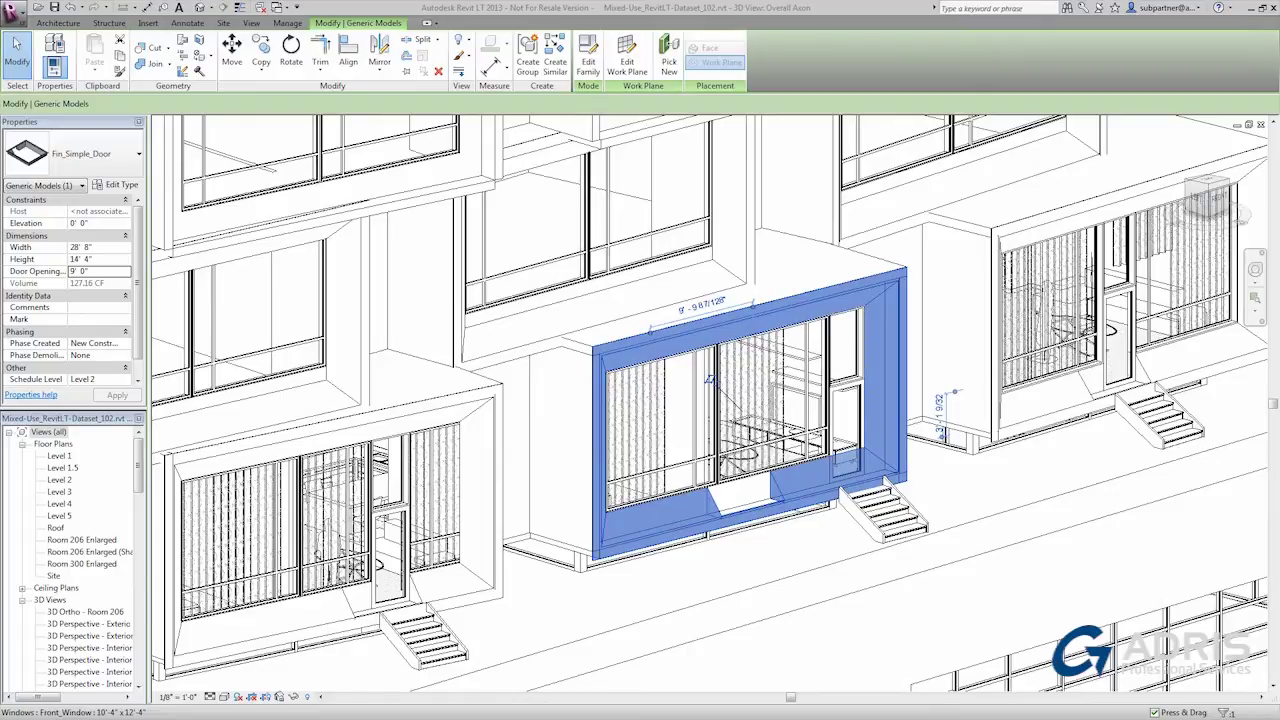
Duplicate the fin door type as a new type named Fin_Simple_Door Small Inset.
left_click(70, 153)
left_click(70, 153)
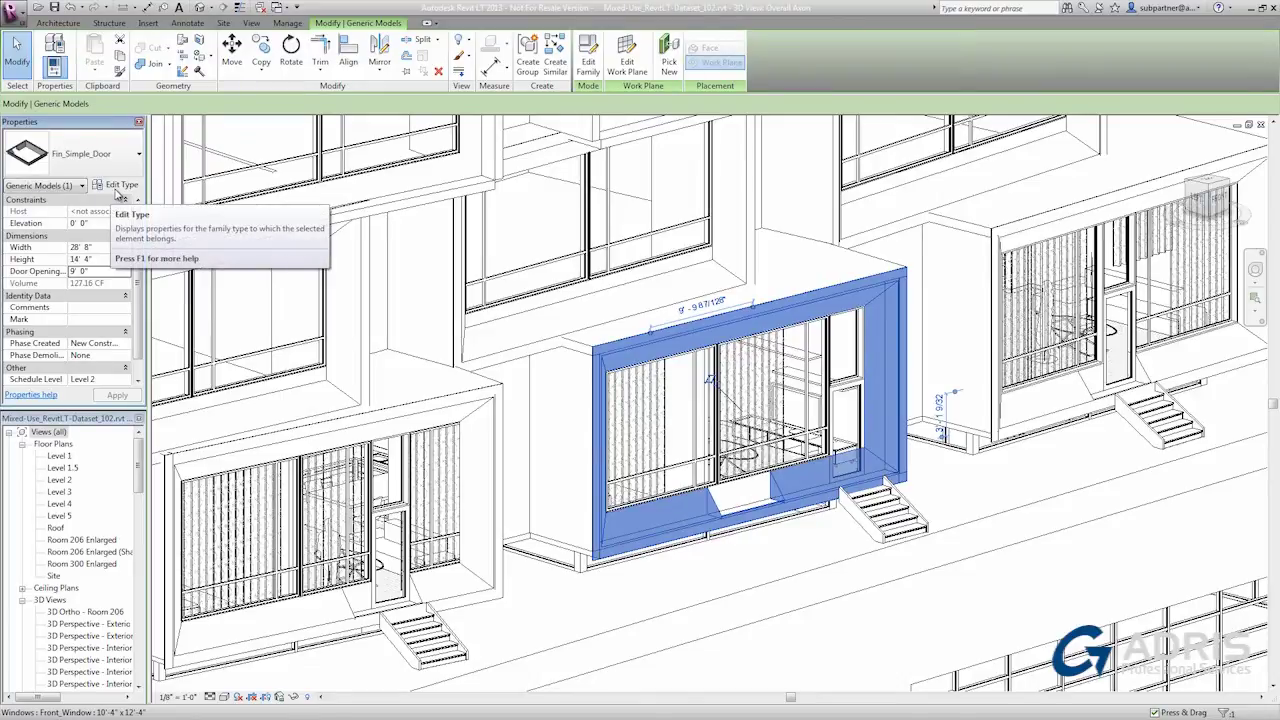
left_click(116, 188)
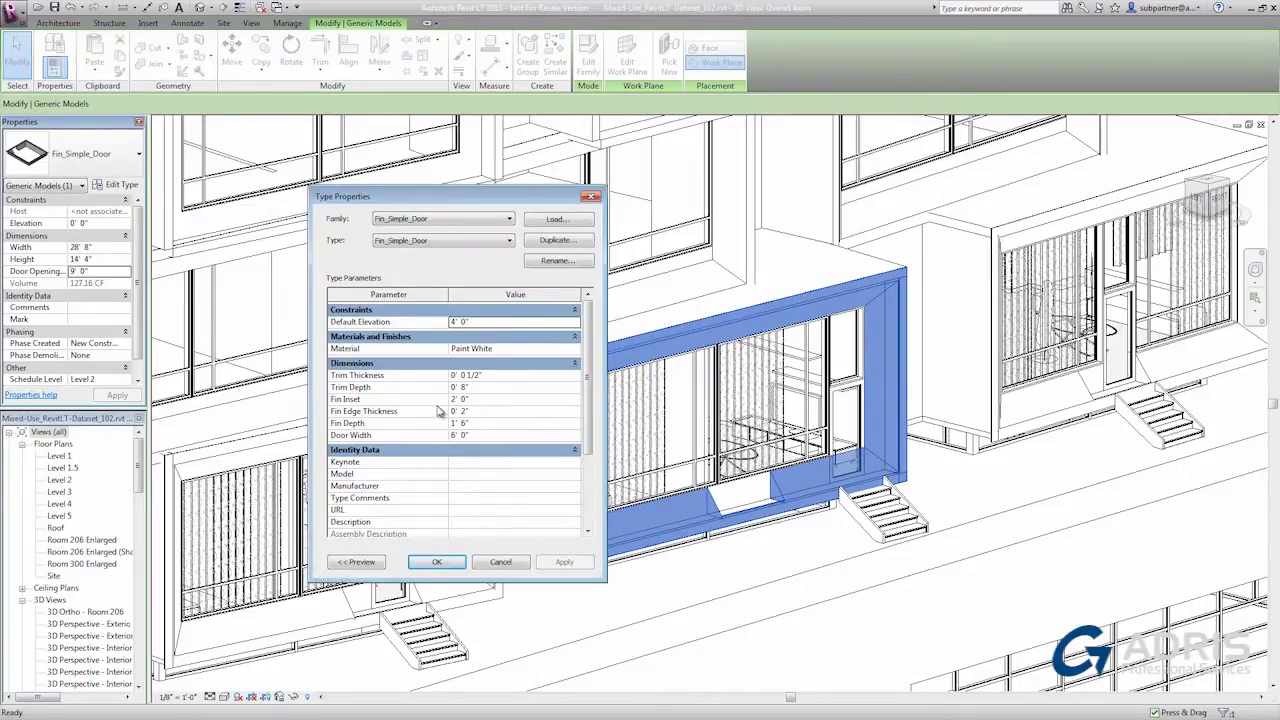
left_click(533, 244)
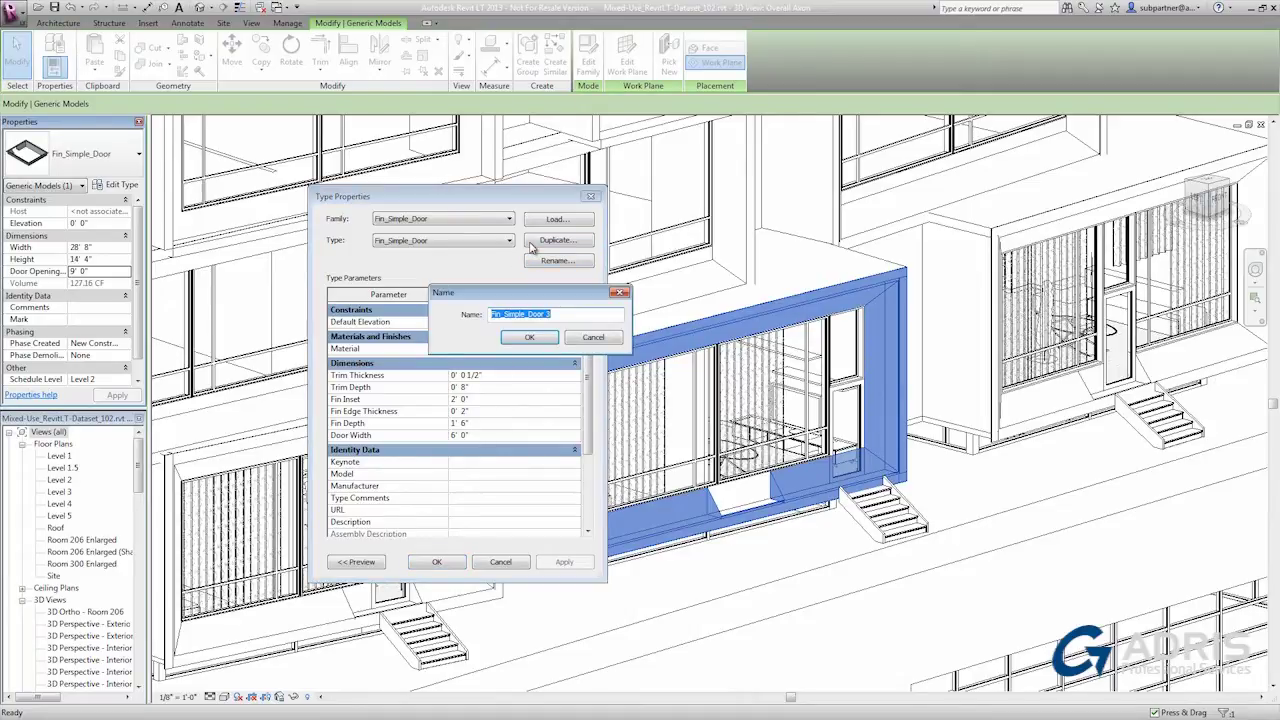
left_click(565, 314)
key("BackSpace")
type("5mall Inset")
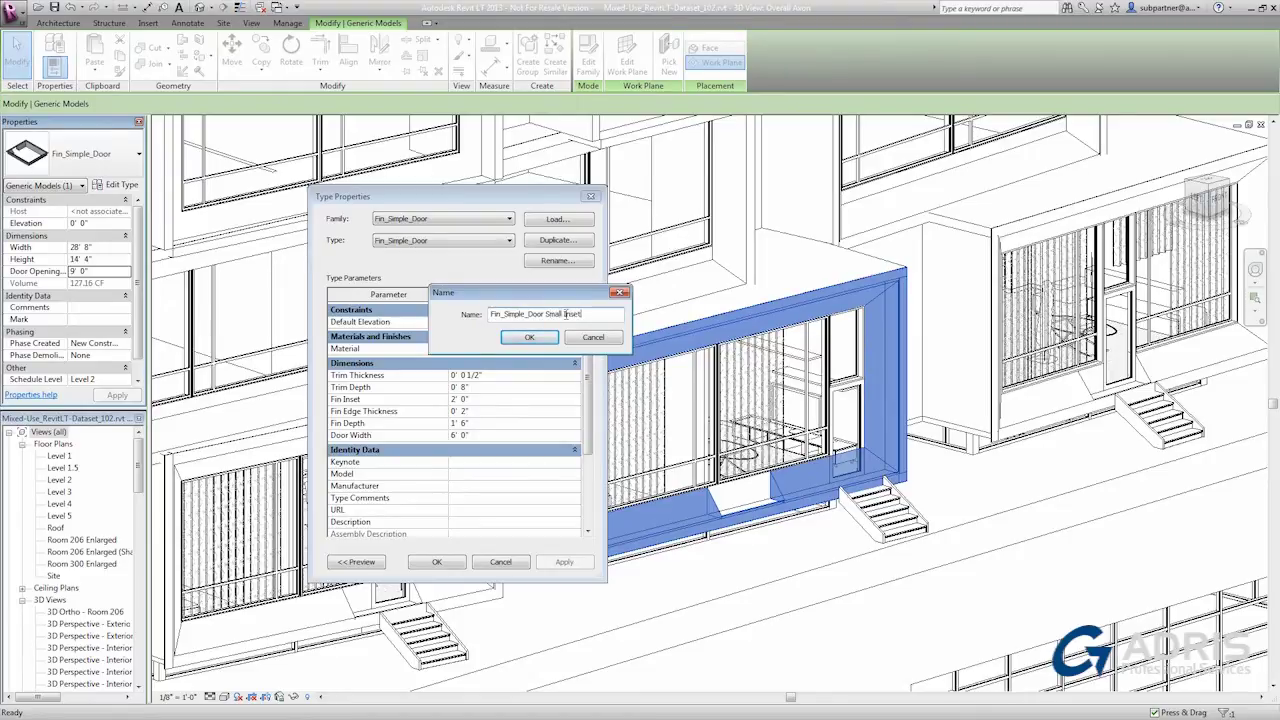
left_click(530, 338)
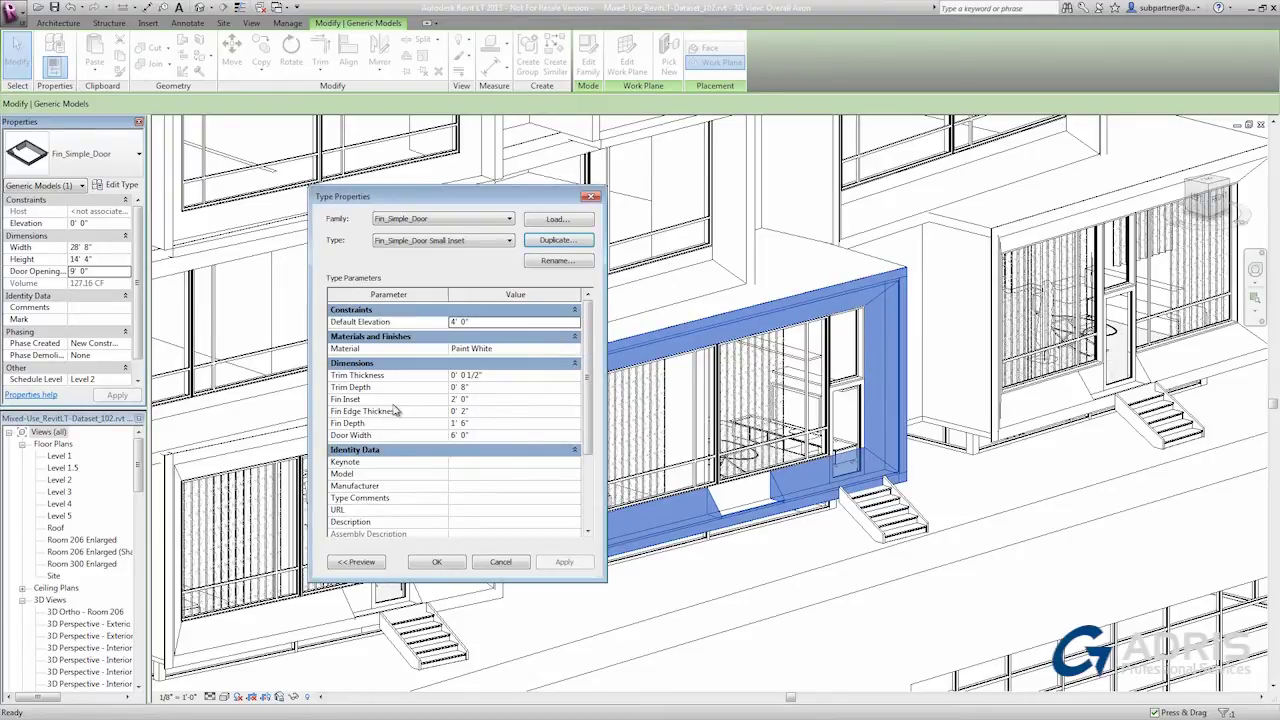
Set the new type's Fin Inset to 1' 0".
left_click(491, 399)
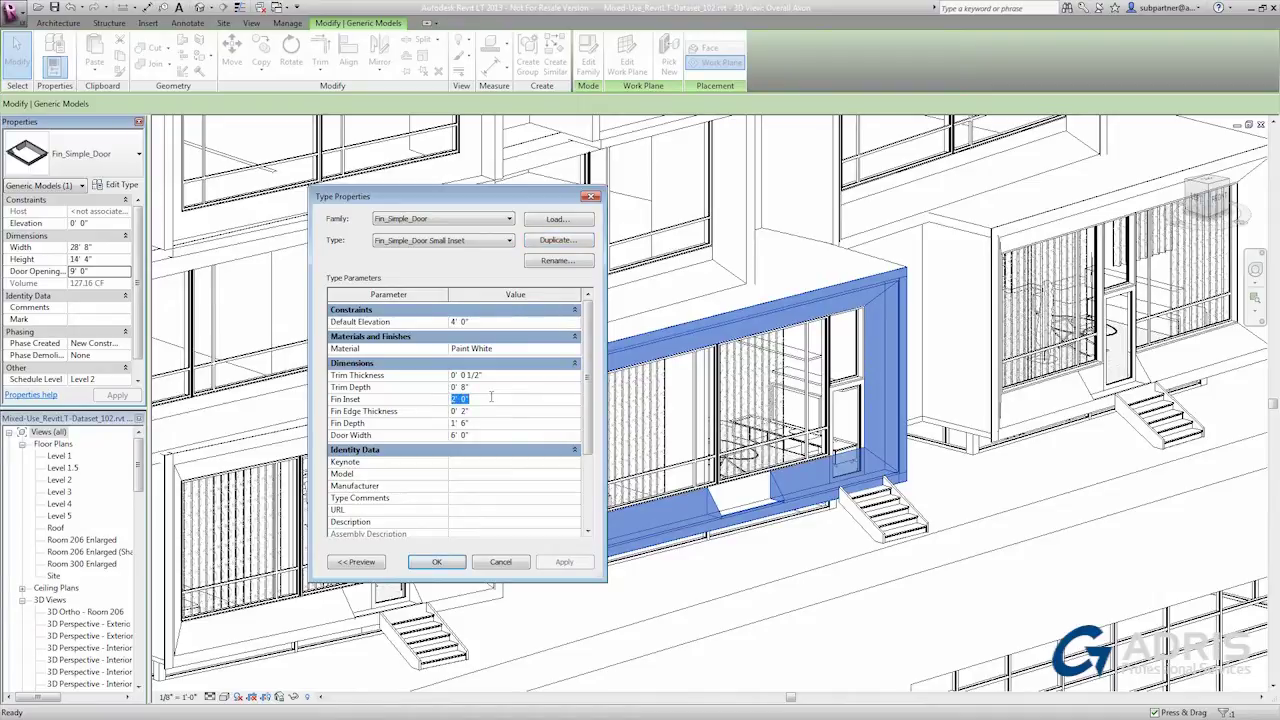
type("1")
key("Return")
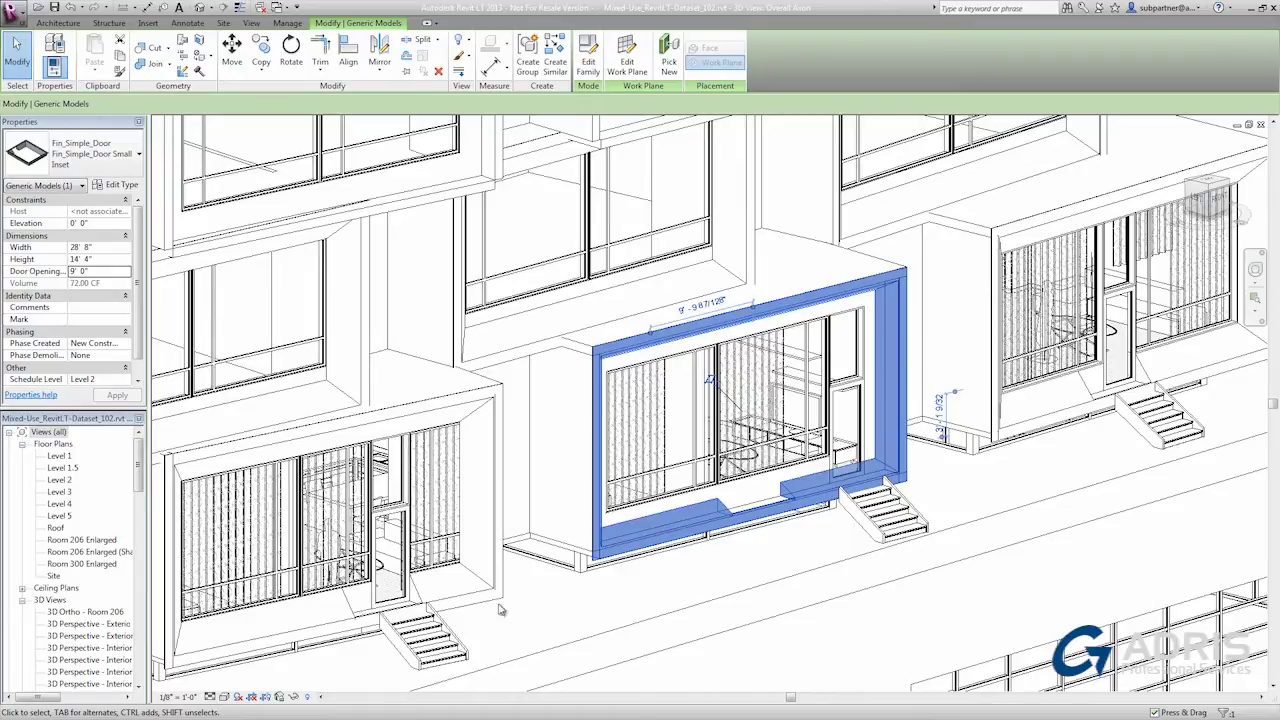
Switch the left fin door to the Fin_Simple_Door Small Inset type, then deselect it.
left_click(472, 570)
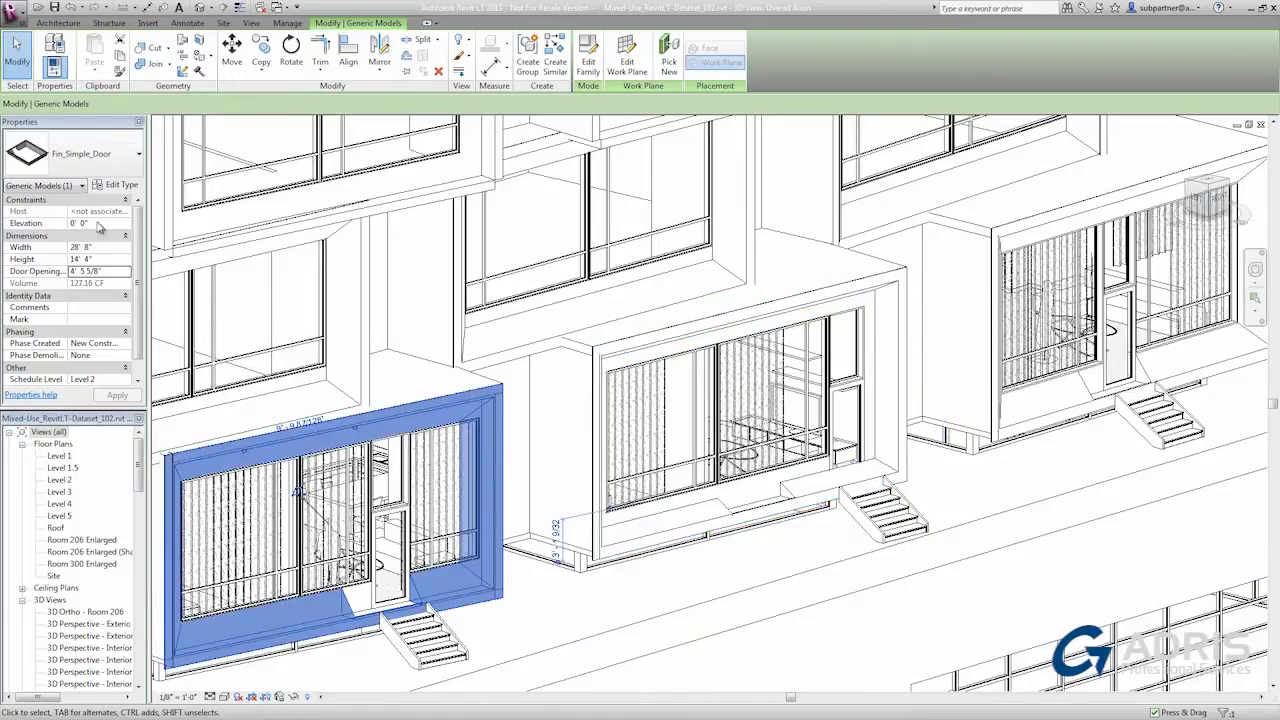
left_click(112, 160)
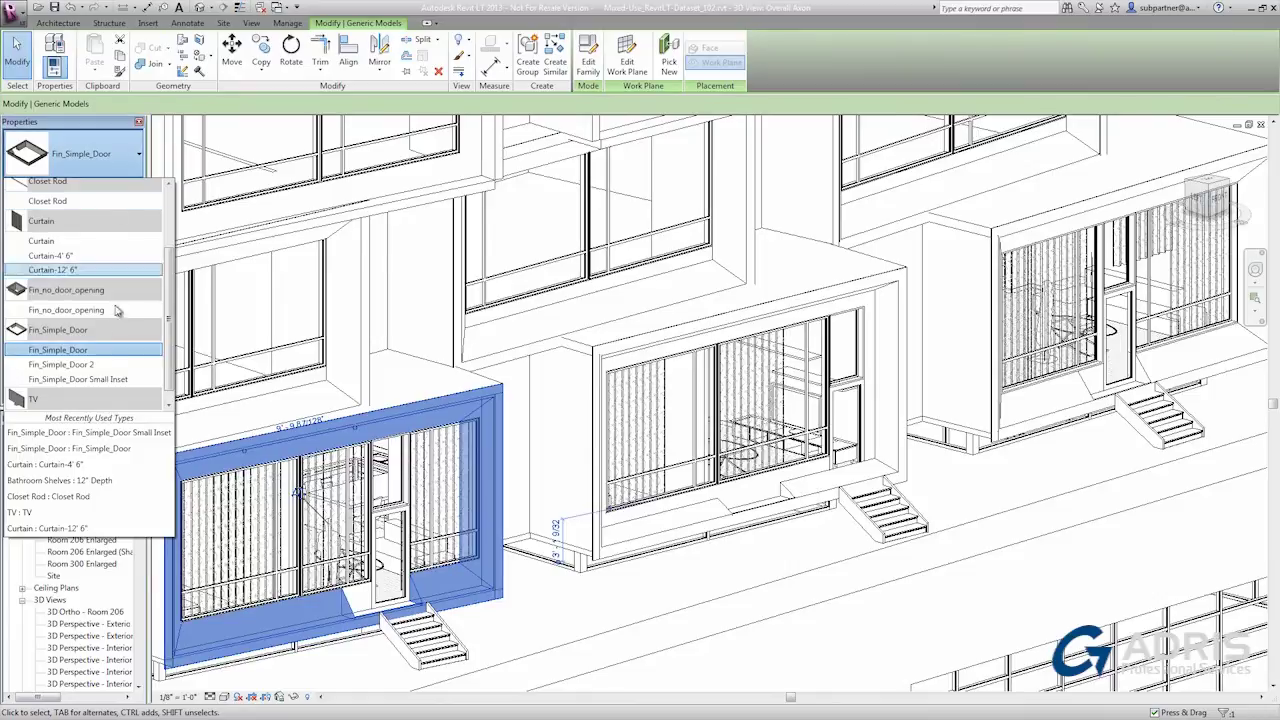
left_click(97, 380)
key("Escape")
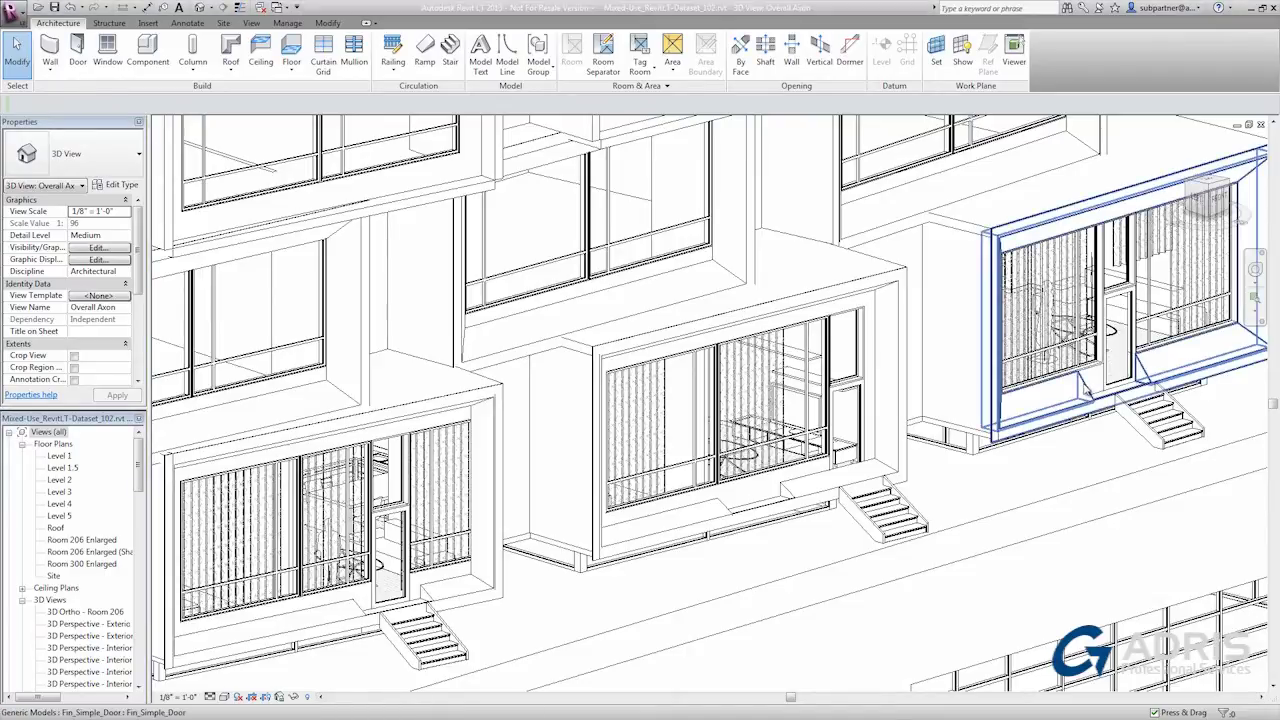
Open the Fin_Simple_Door family, then enter and finish edit mode on its frame sweep.
left_click(1086, 388)
left_click(589, 66)
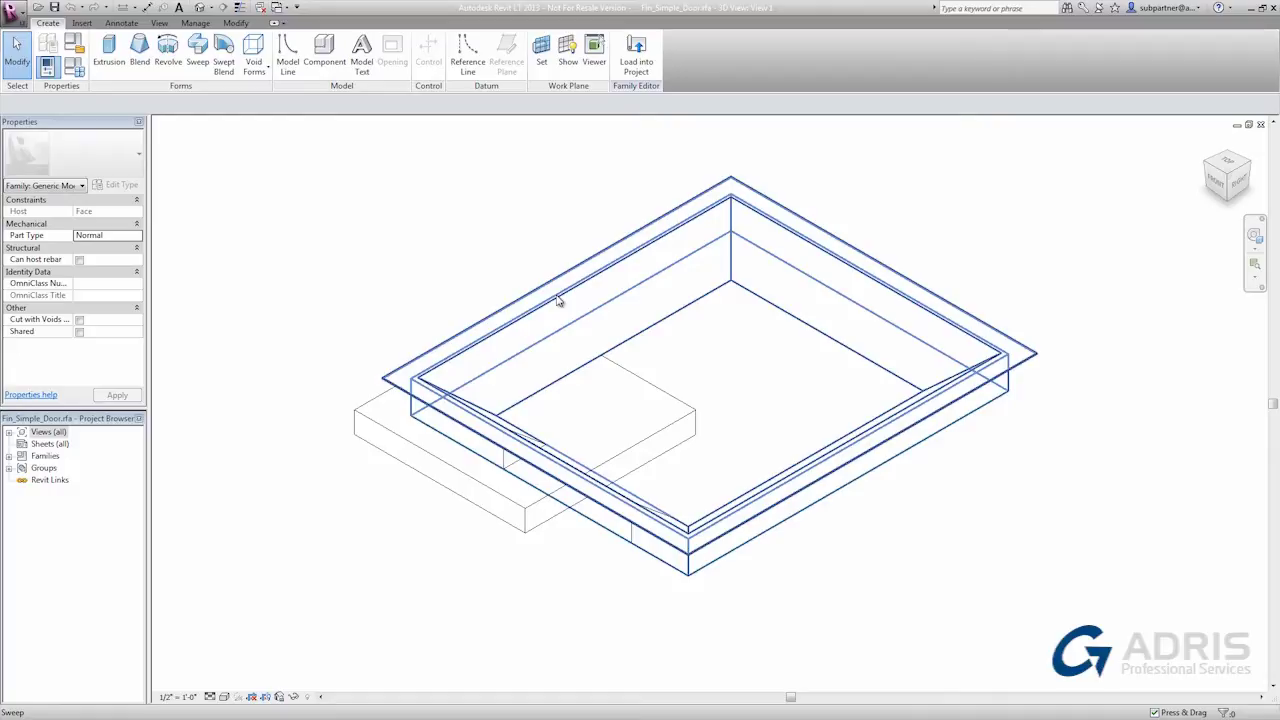
left_click(559, 301)
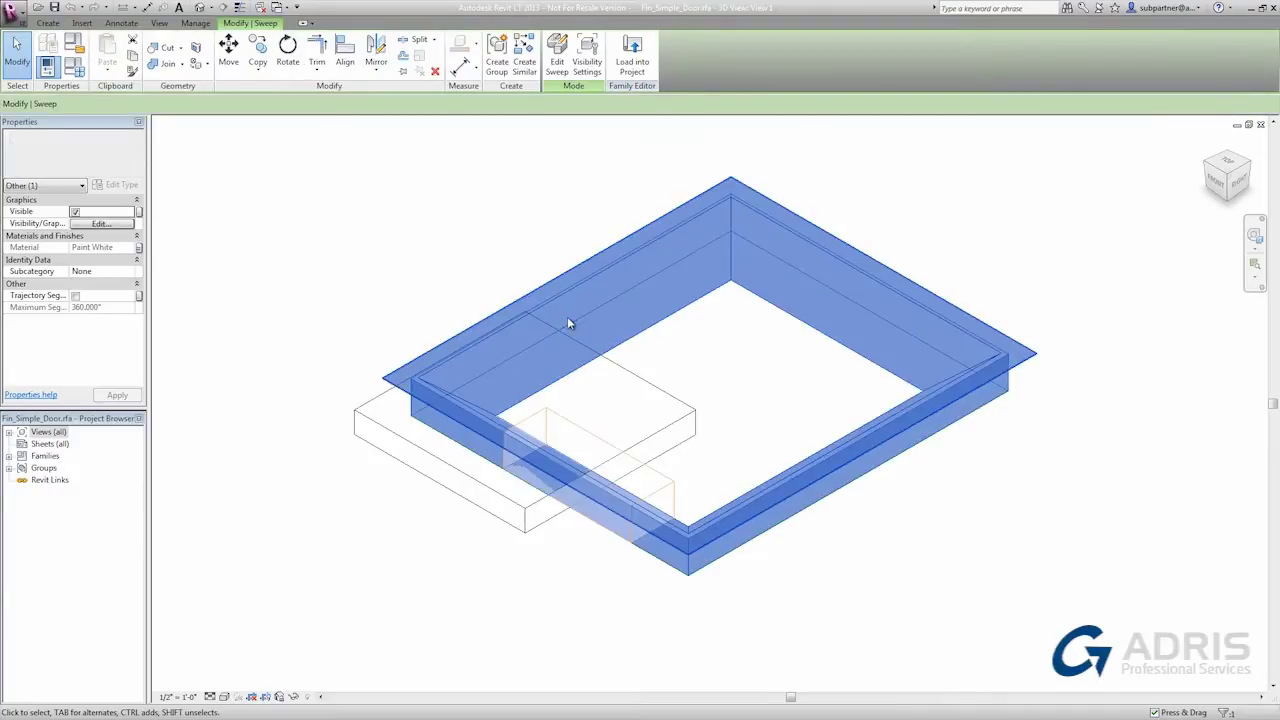
left_click(559, 68)
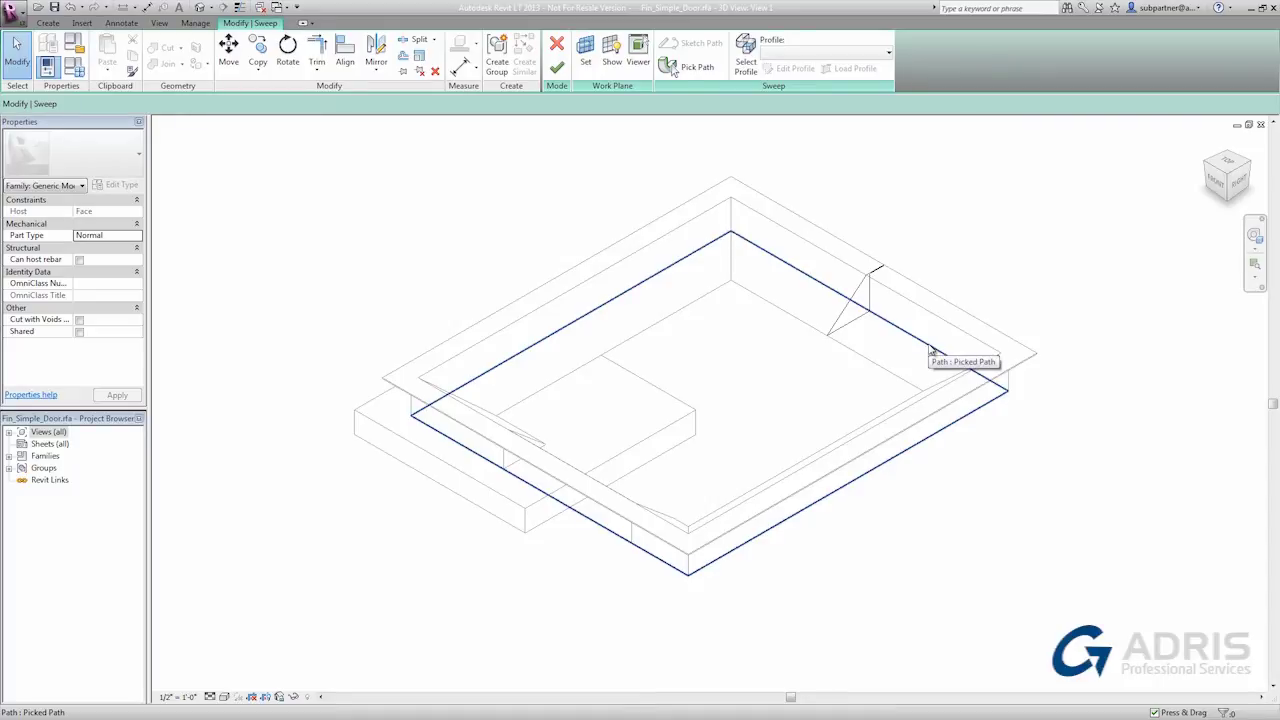
left_click(557, 67)
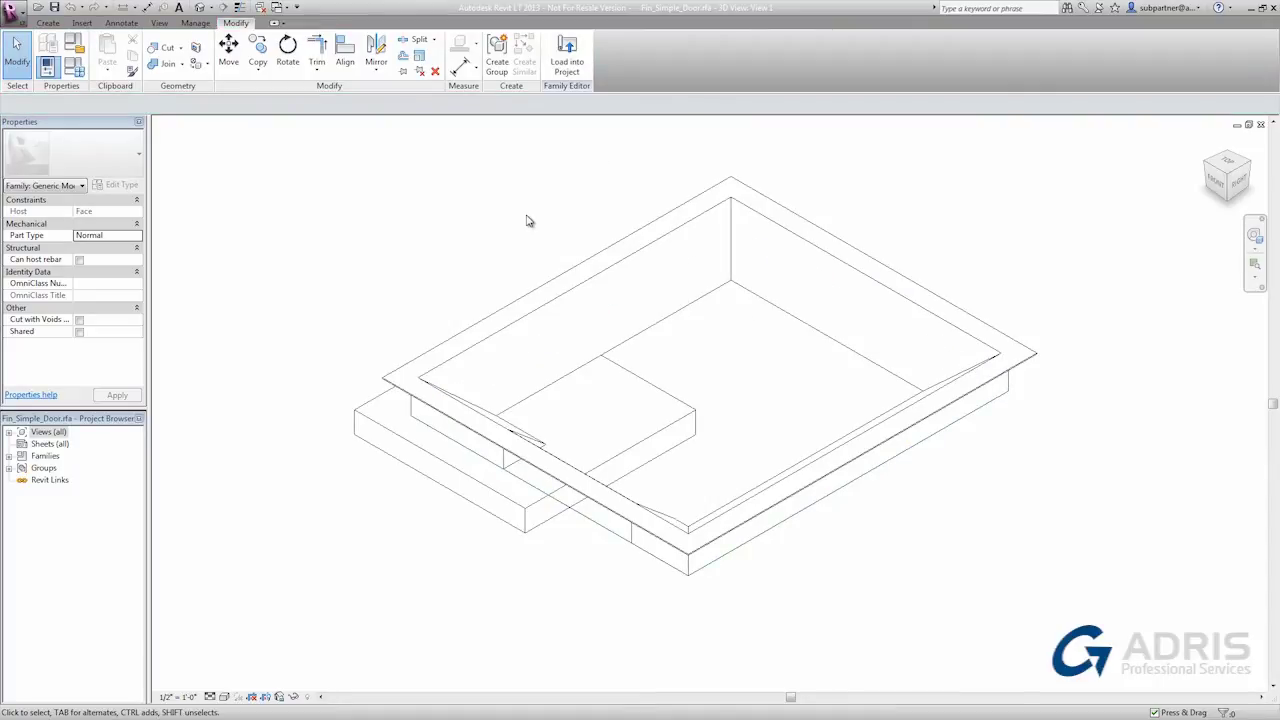
In the Ref. Level plan, sketch a circular extrusion with a 1' 0" radius.
double_click(20, 432)
left_click(21, 444)
double_click(52, 456)
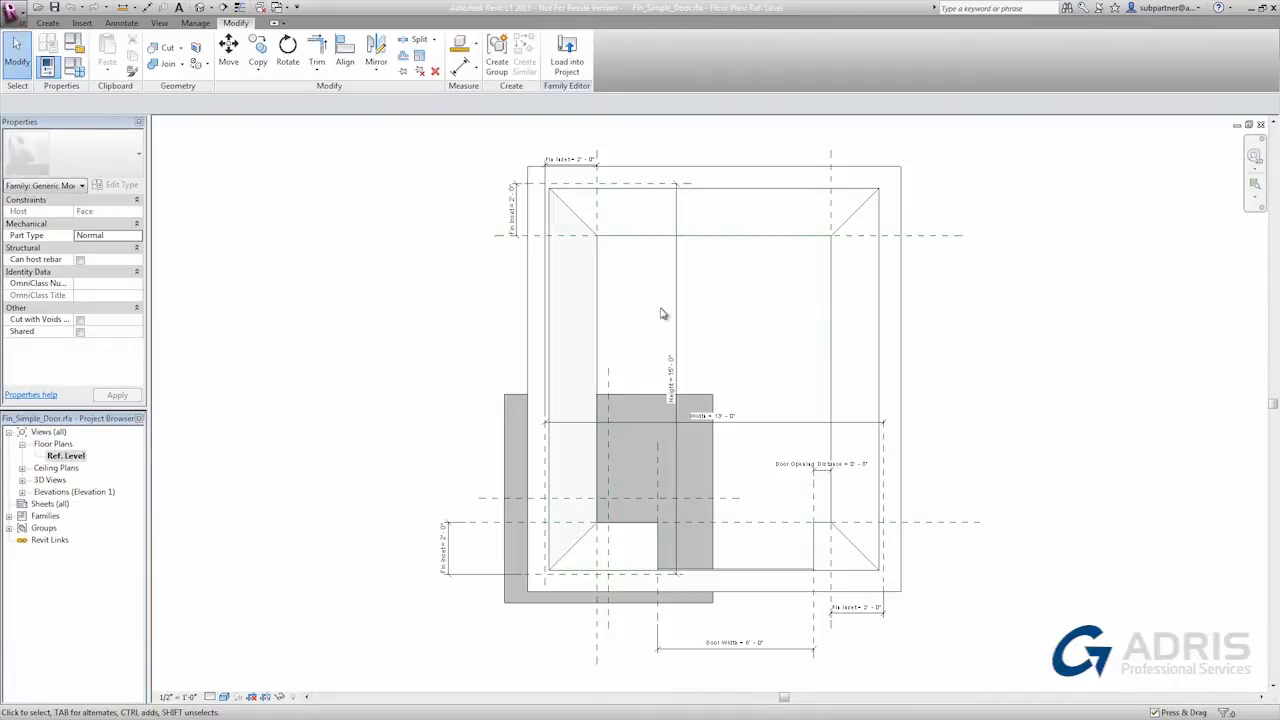
scroll(712, 222, "up", 2)
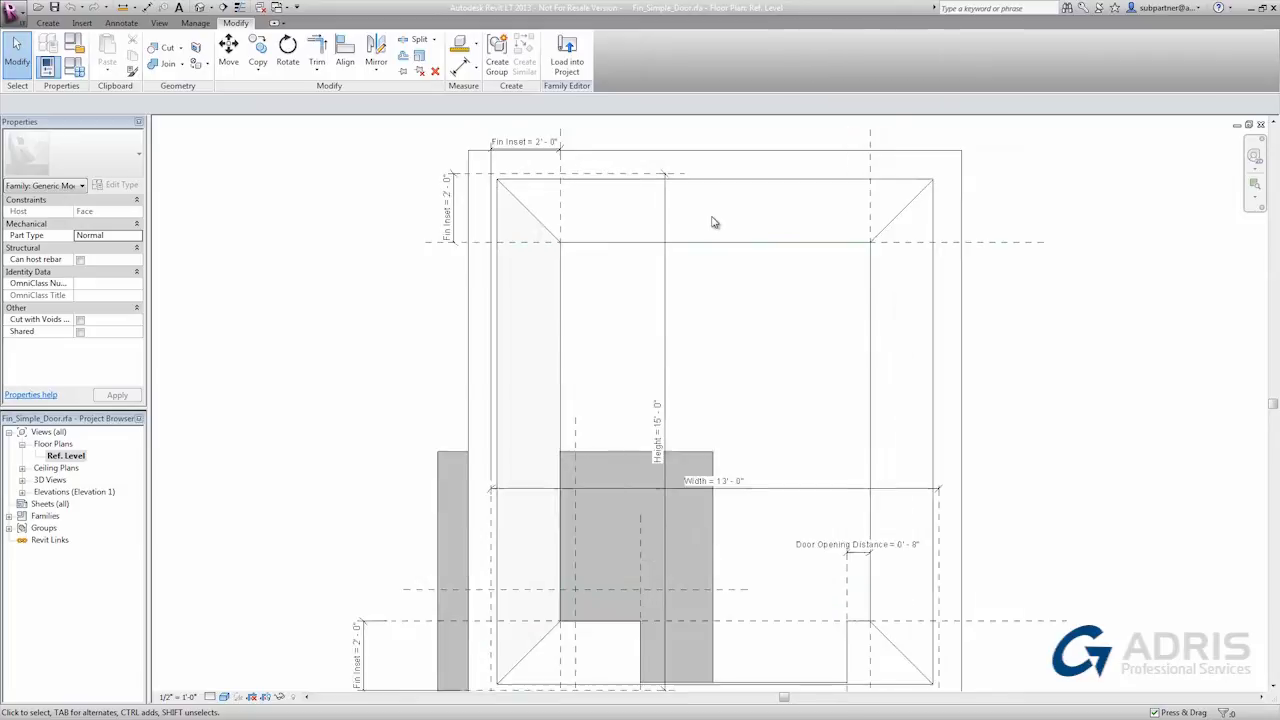
left_click(47, 22)
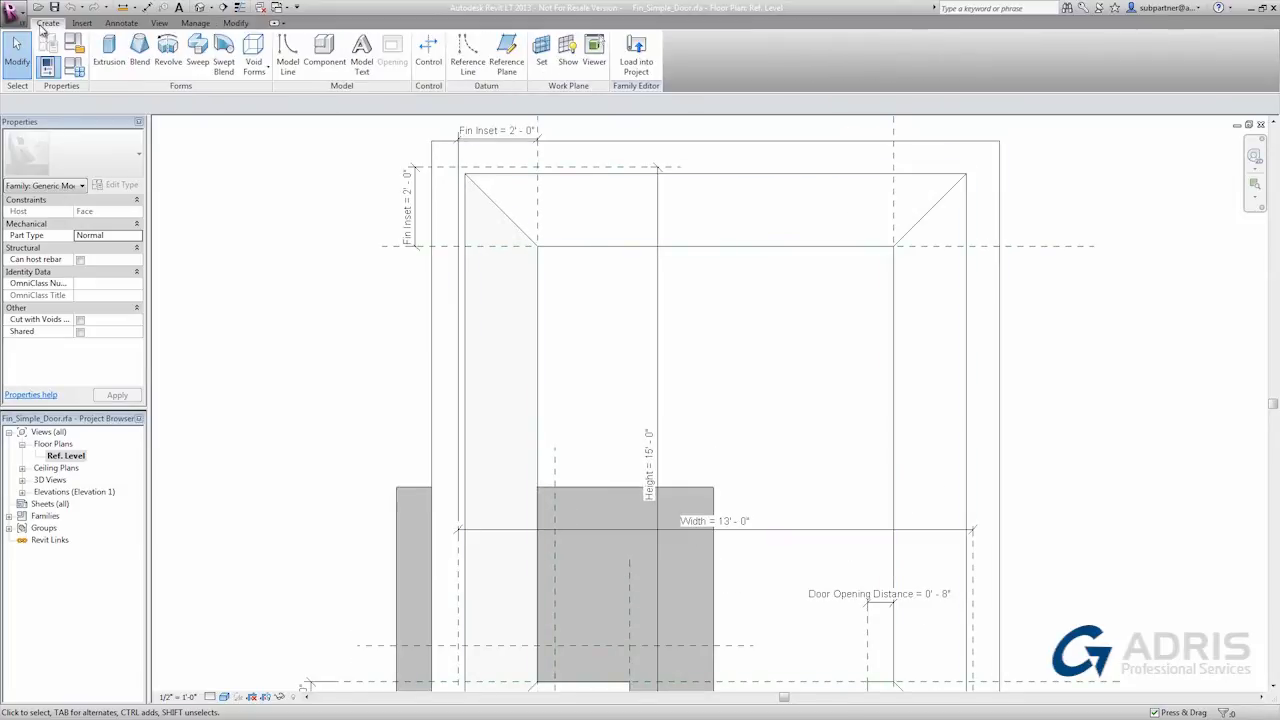
left_click(109, 55)
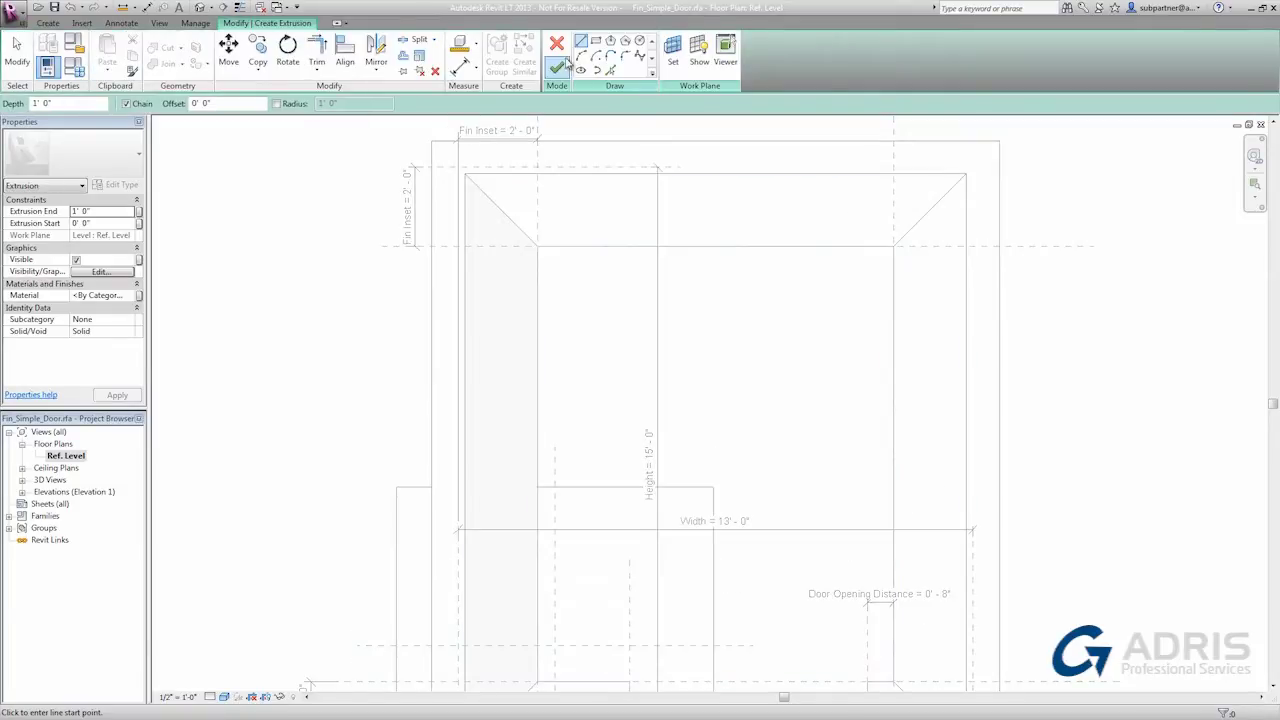
left_click(641, 41)
left_click(715, 245)
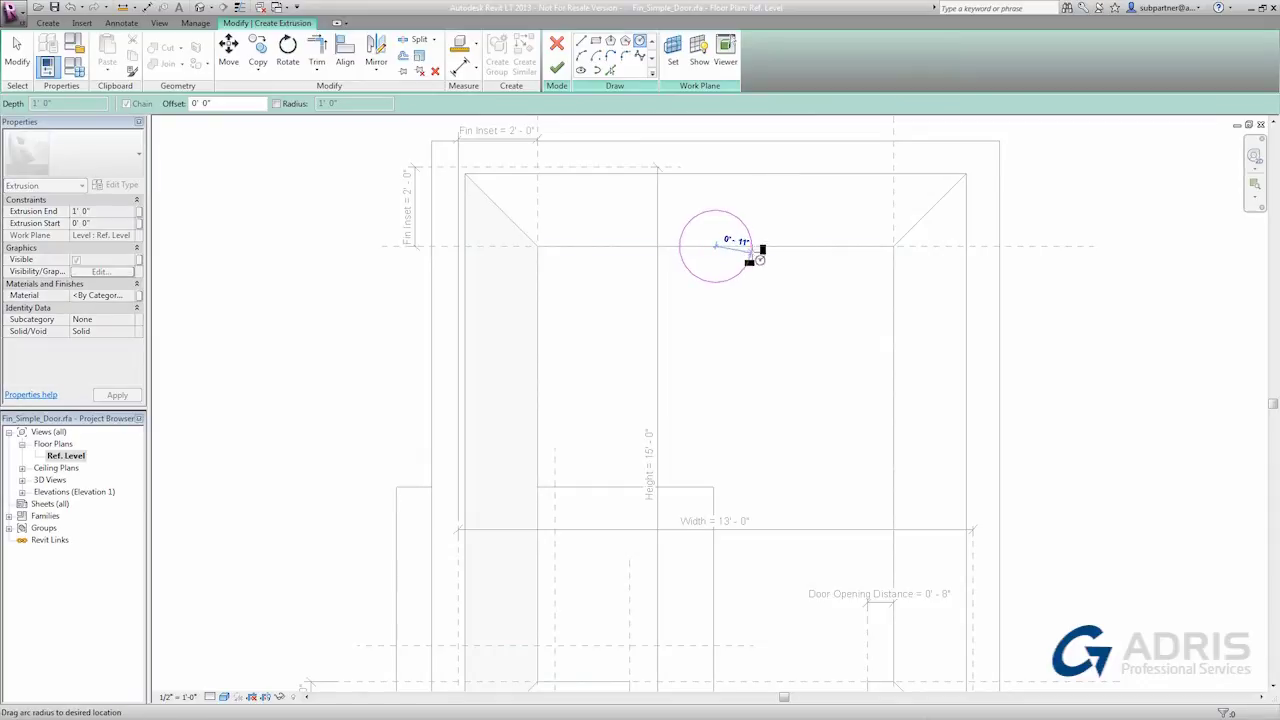
left_click(757, 249)
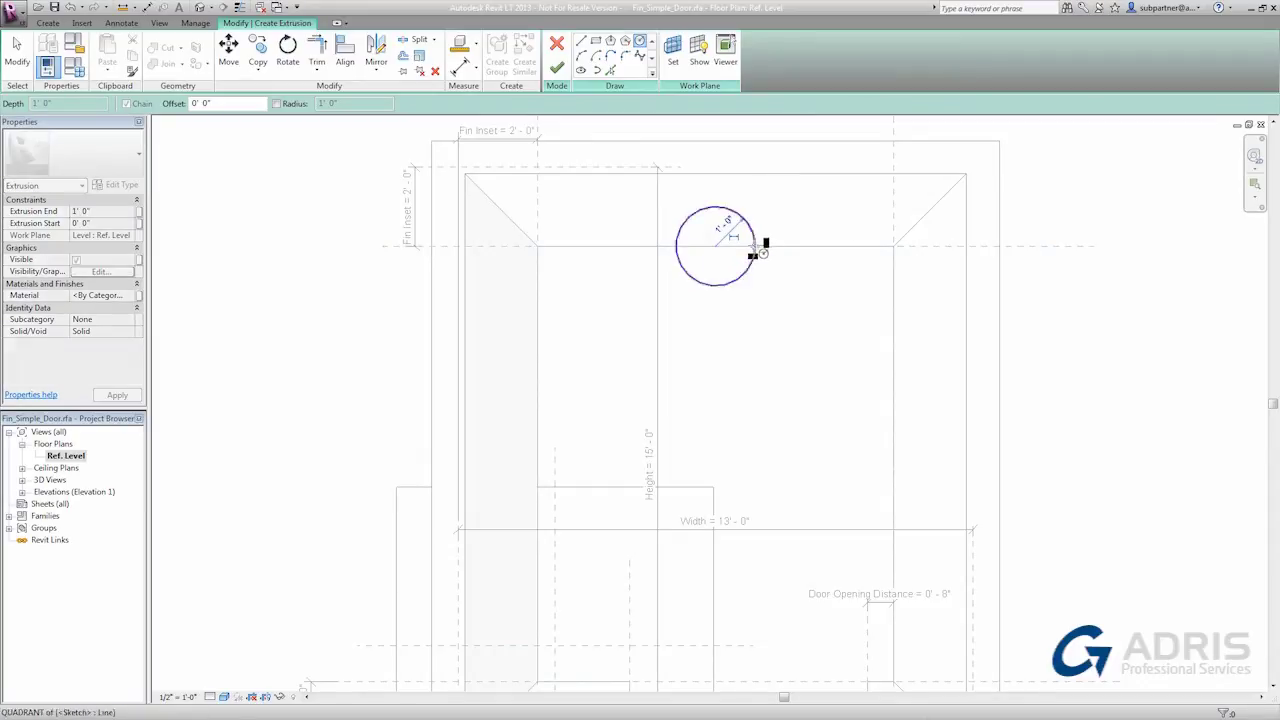
left_click(557, 68)
In the family's 3D view, join the new cylinder to the fin frame.
left_click(22, 480)
double_click(55, 503)
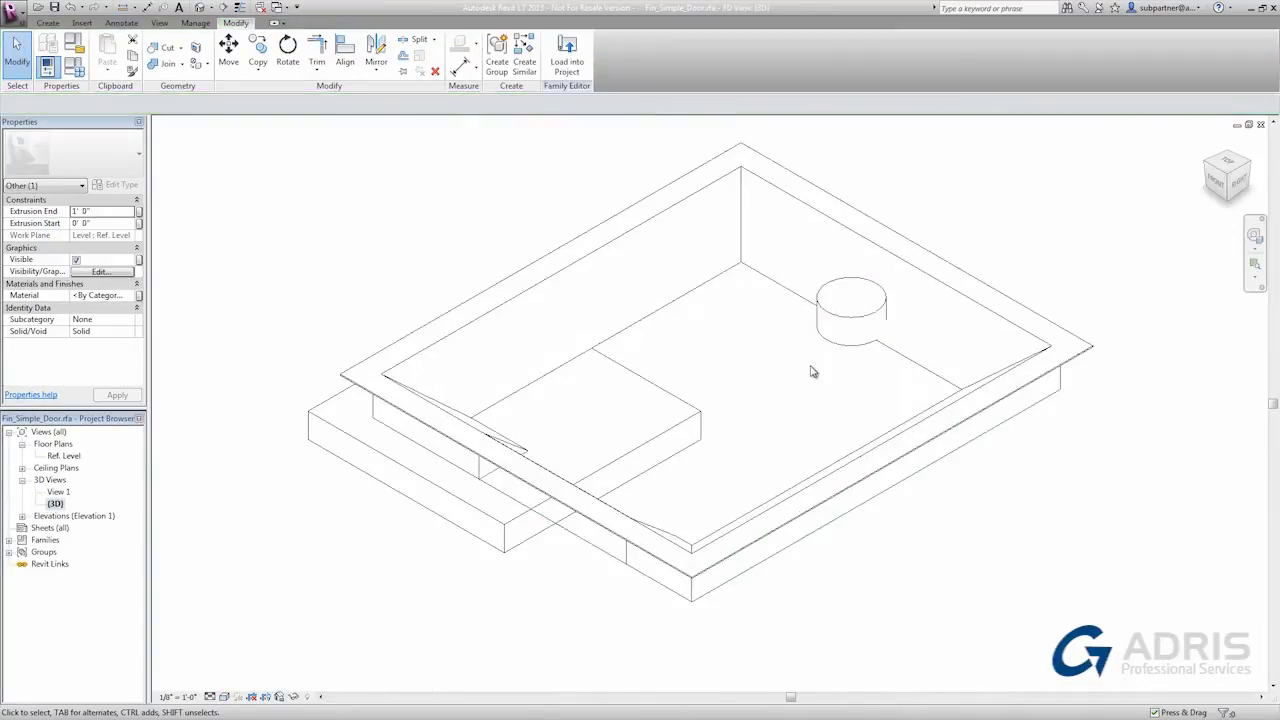
left_click(167, 63)
left_click(918, 352)
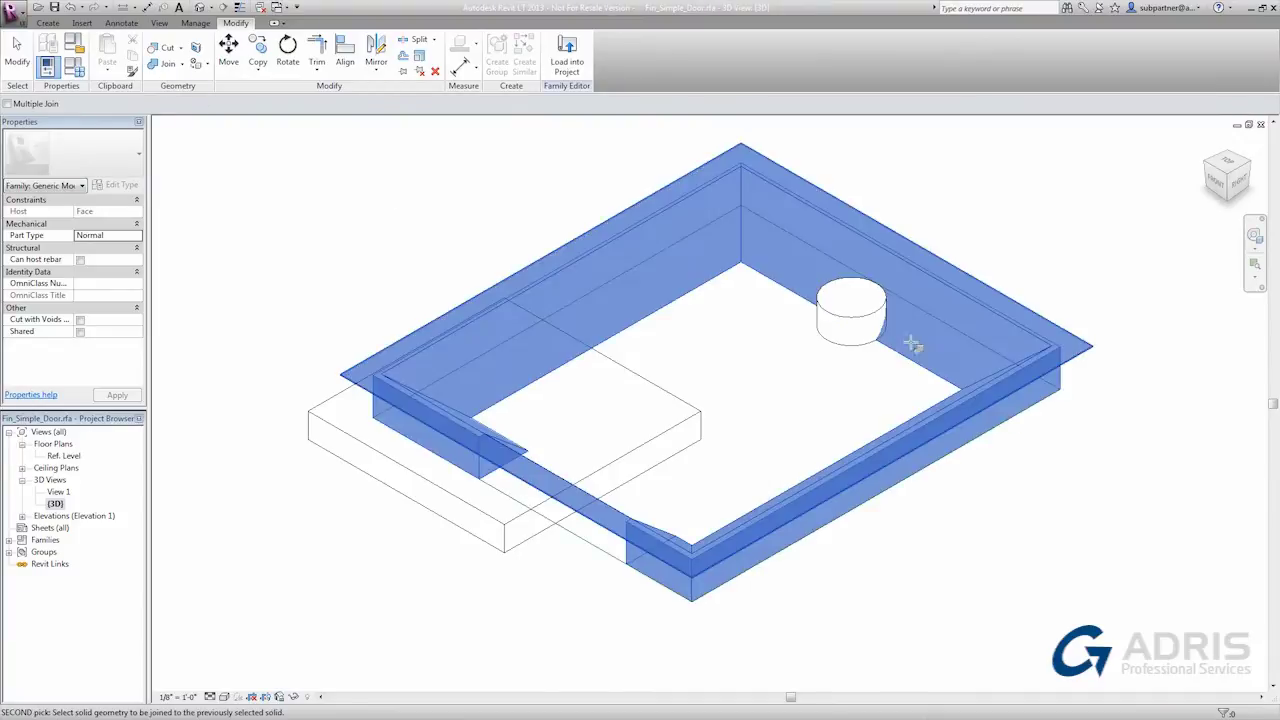
left_click(886, 318)
key("Escape")
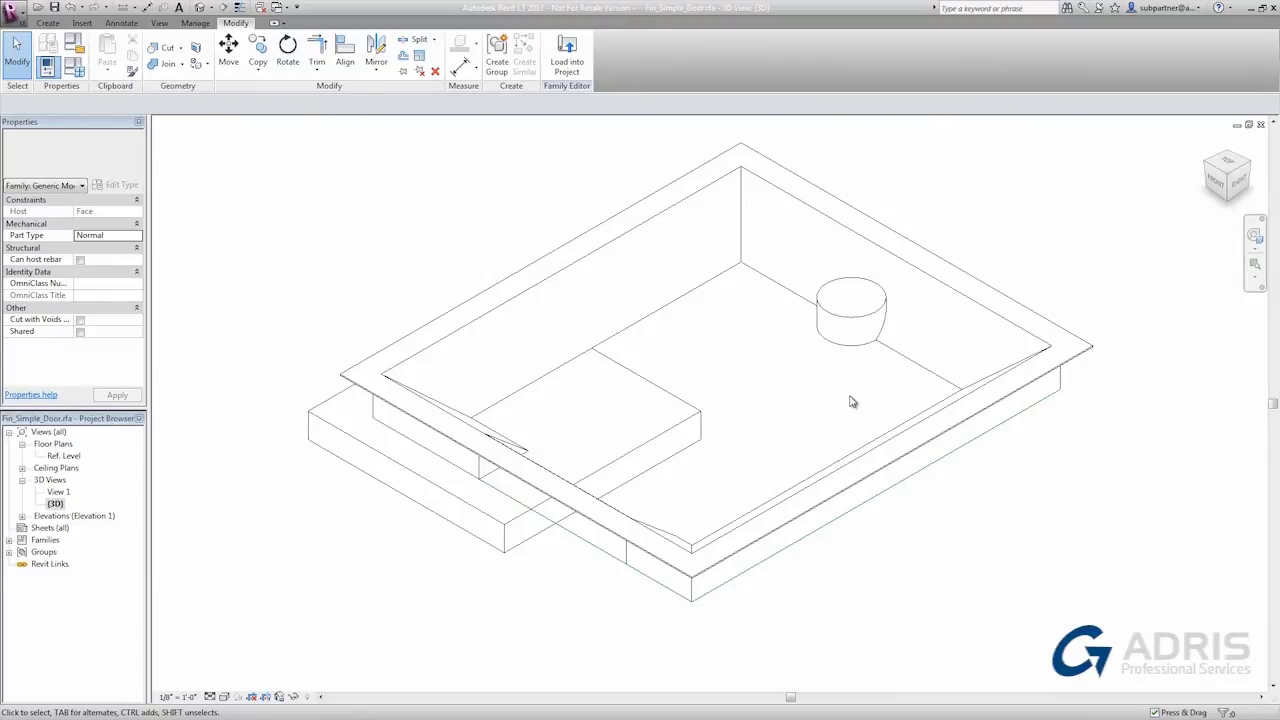
Load the edited family into the project, overwriting the existing version, and pan to check the doors.
left_click(560, 60)
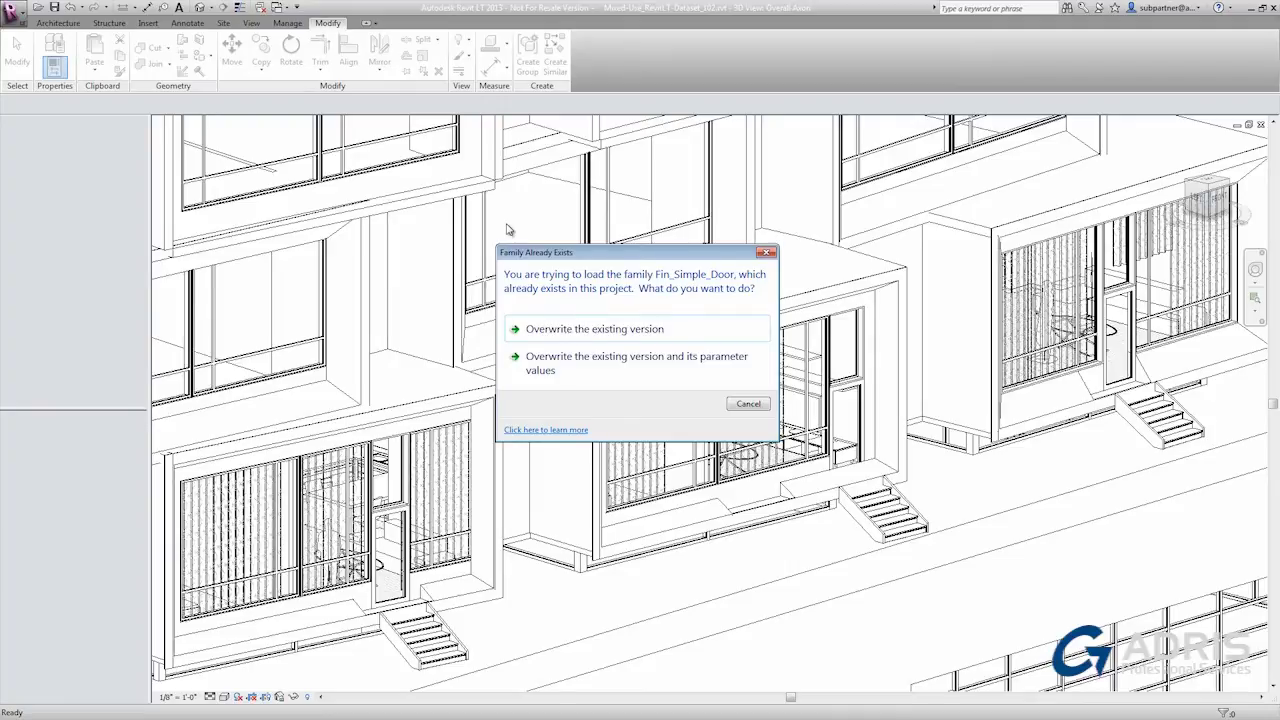
left_click(645, 330)
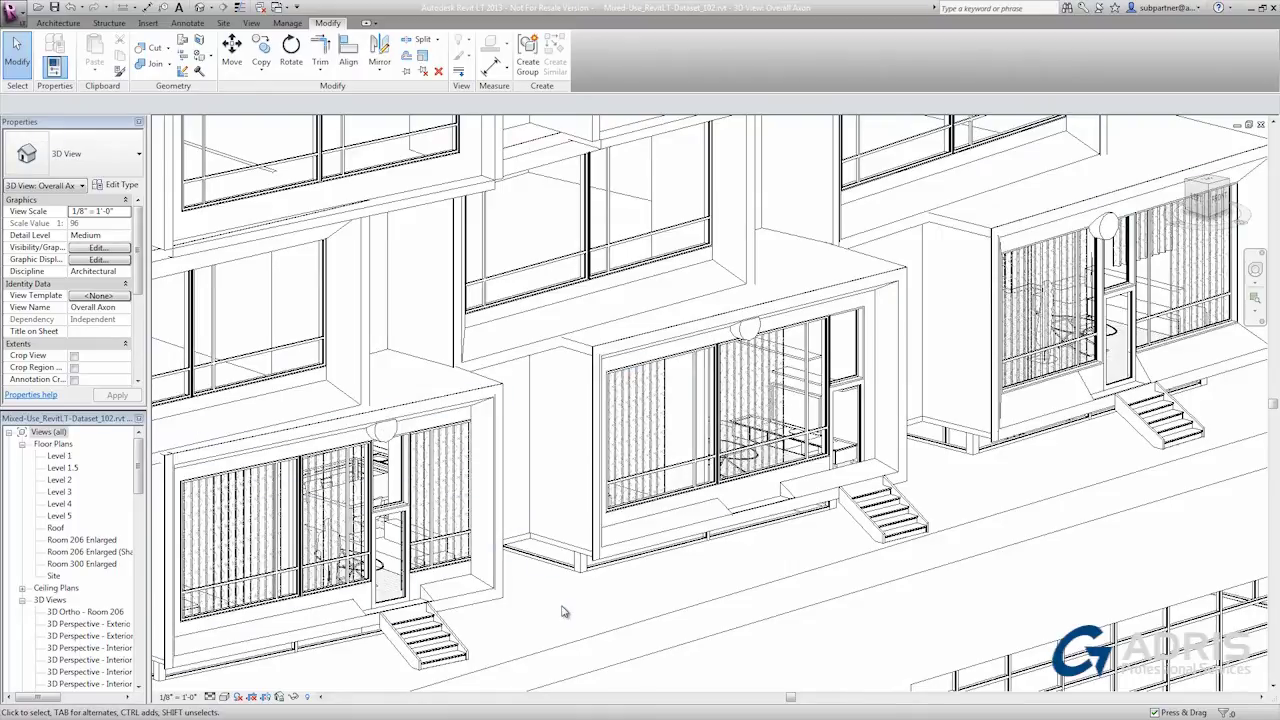
scroll(563, 612, "down", 3)
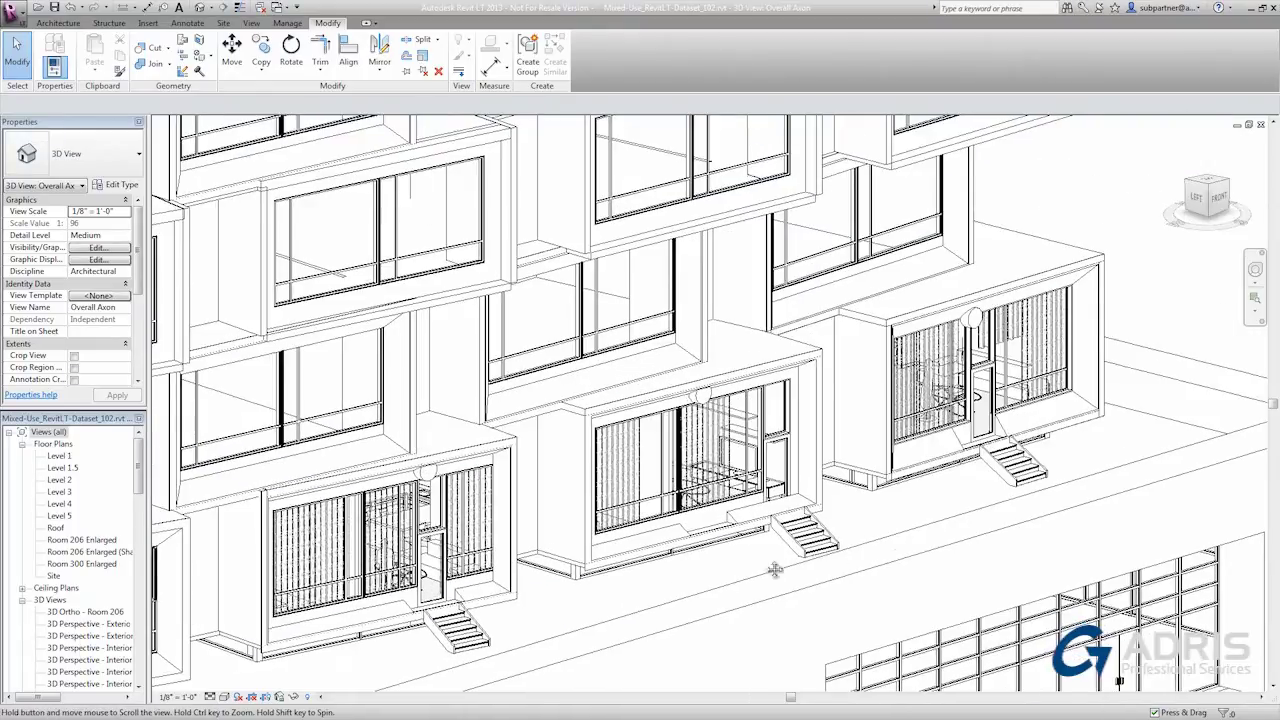
middle_click_drag(853, 556, 978, 510)
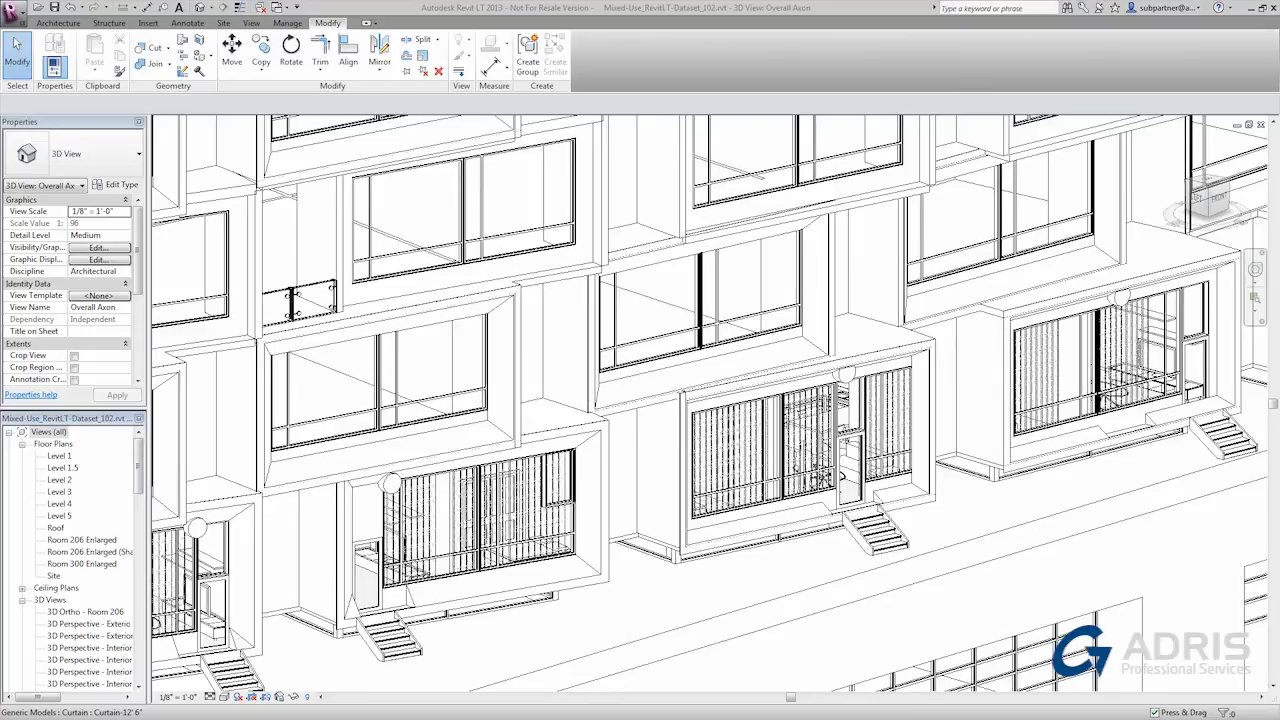
Open the Room 206 Enlarged floor plan and zoom into the bedroom.
double_click(112, 545)
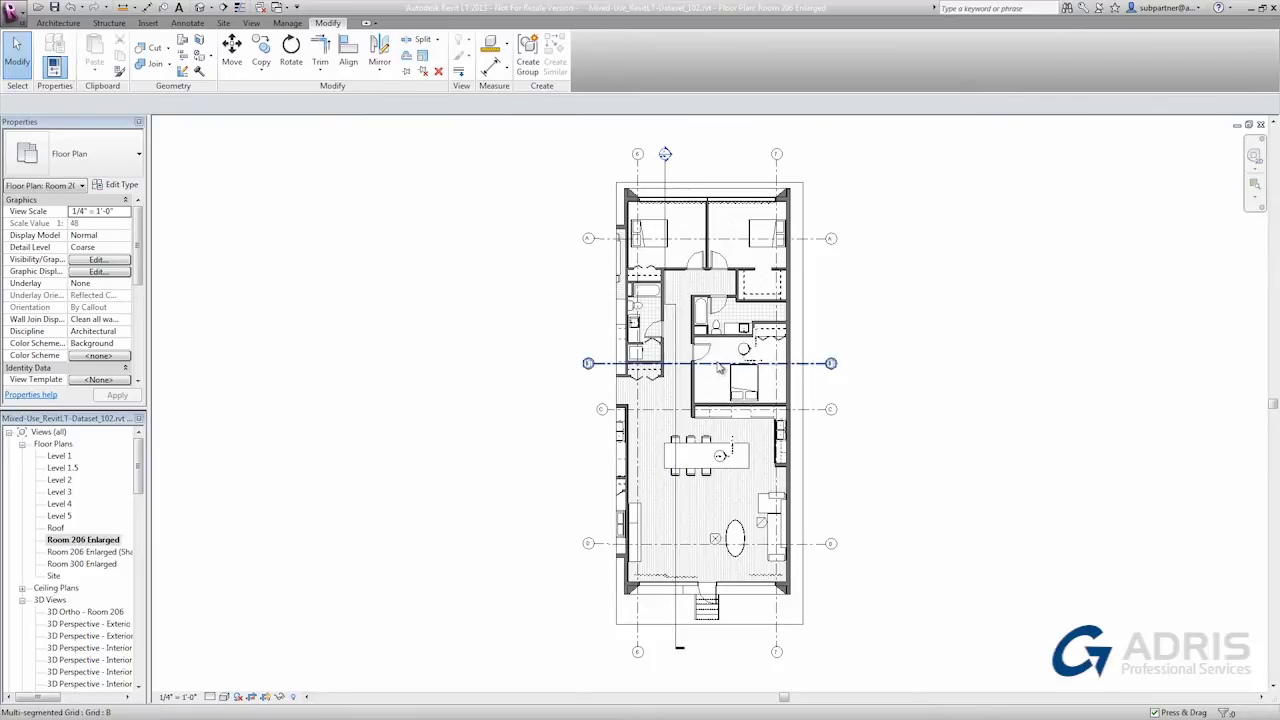
scroll(718, 362, "up", 2)
scroll(768, 349, "up", 3)
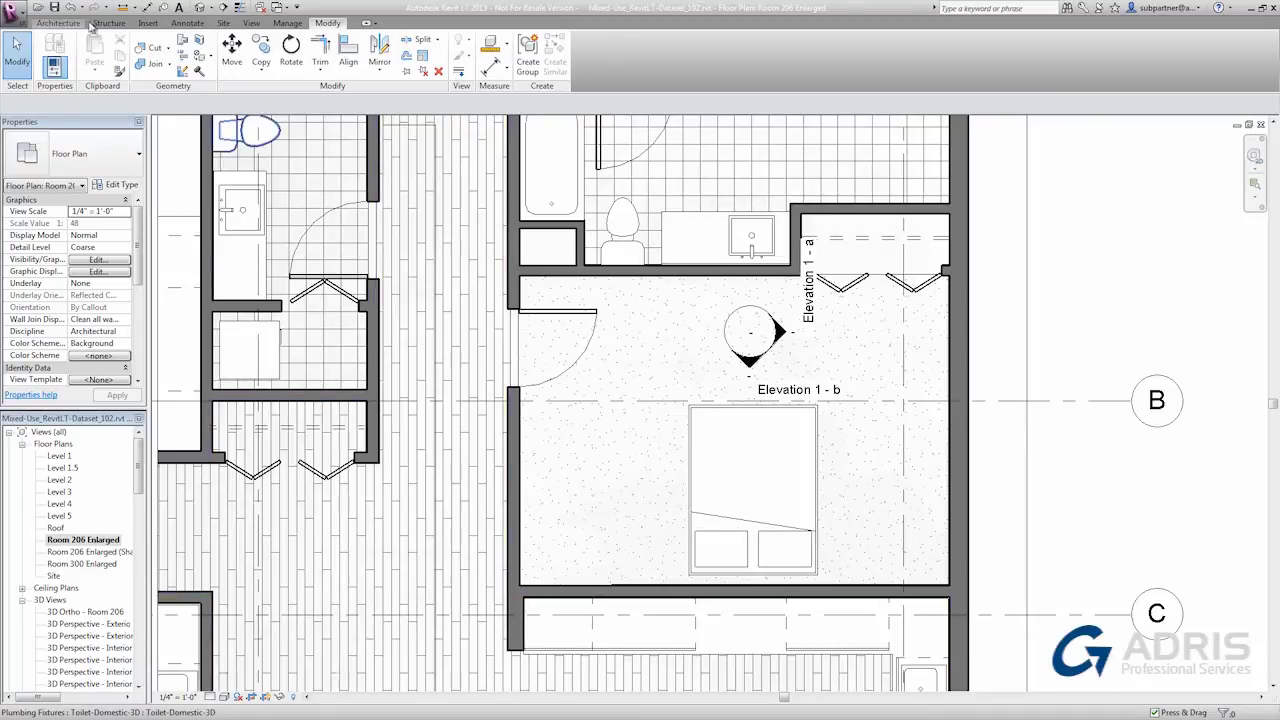
Enter 'lounge chair' in the Search Autodesk Seek box on the Insert tab.
left_click(152, 24)
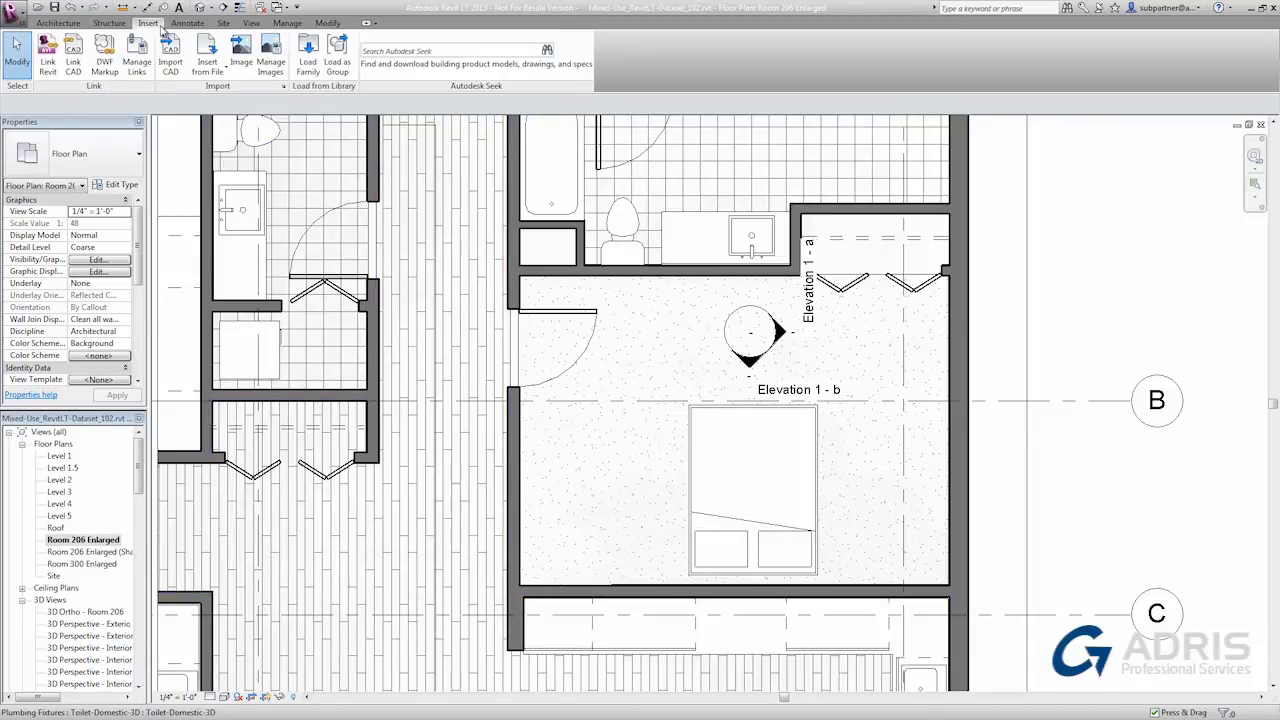
left_click(384, 47)
type("lounge chair")
Run the search and download the Haworth_m_sit-Seating RFA from m_sit Lounge Seating to the local computer.
key("Return")
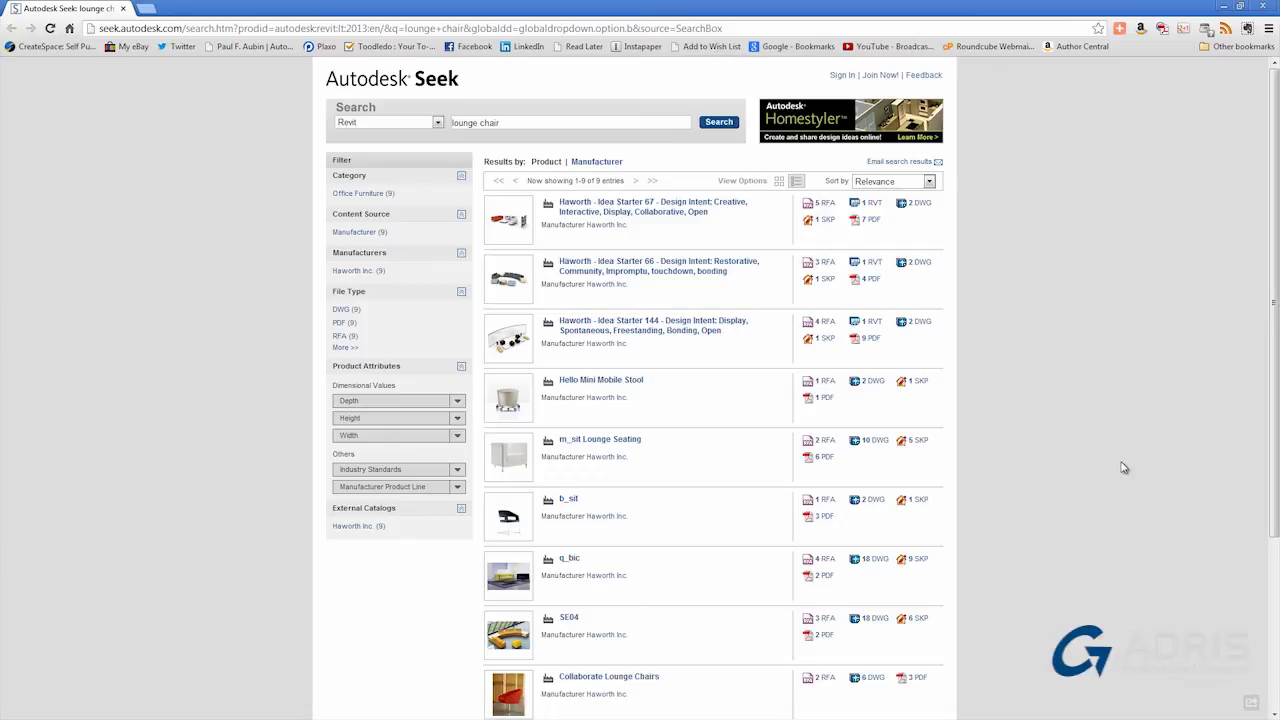
left_click(628, 440)
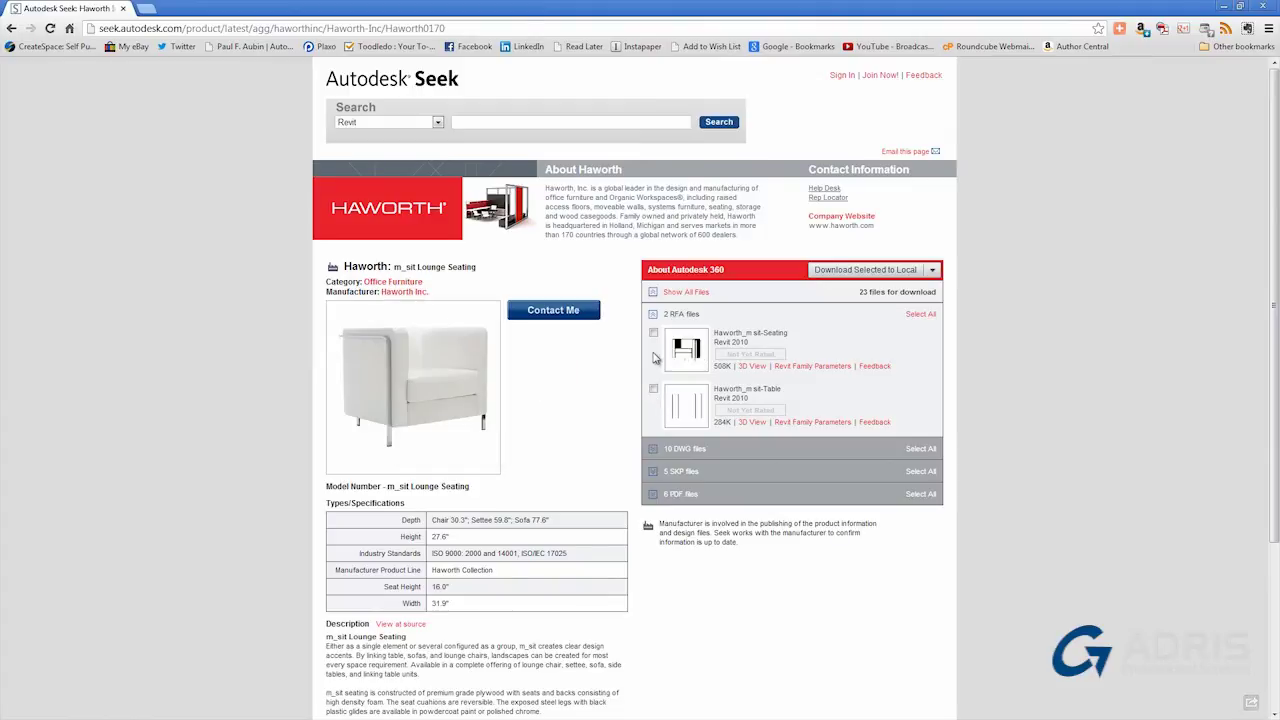
left_click(653, 332)
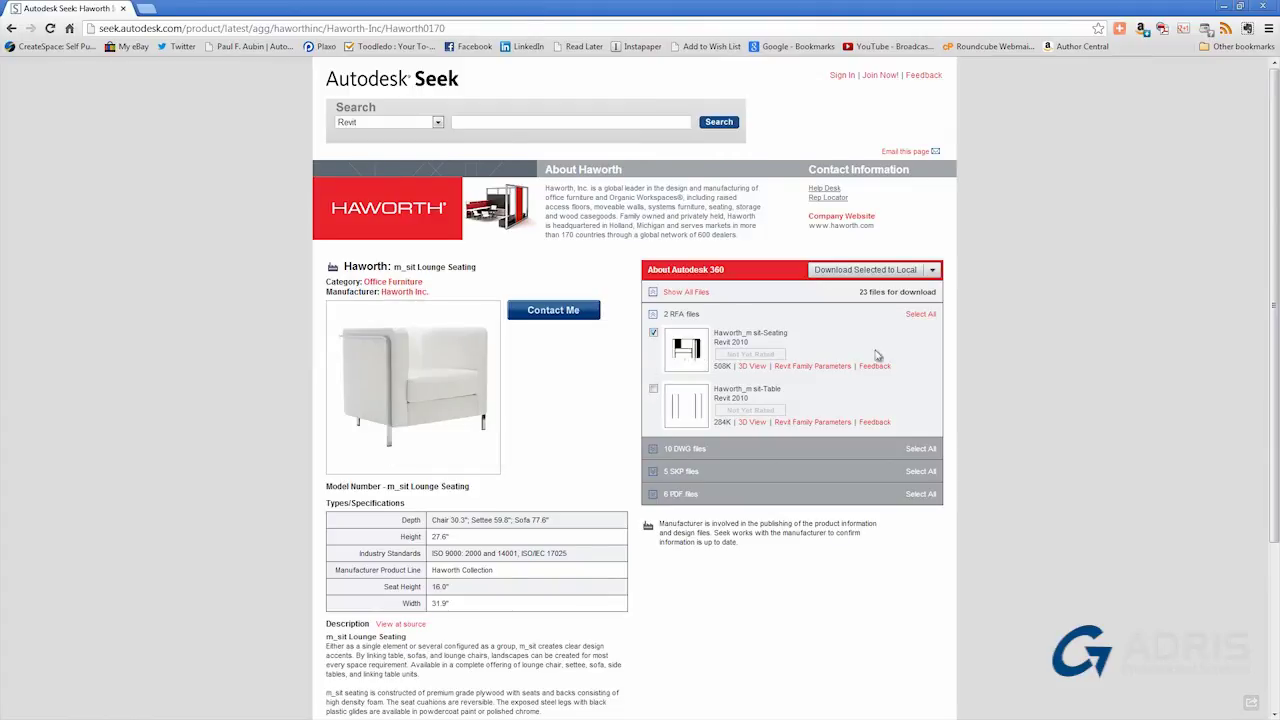
left_click(933, 271)
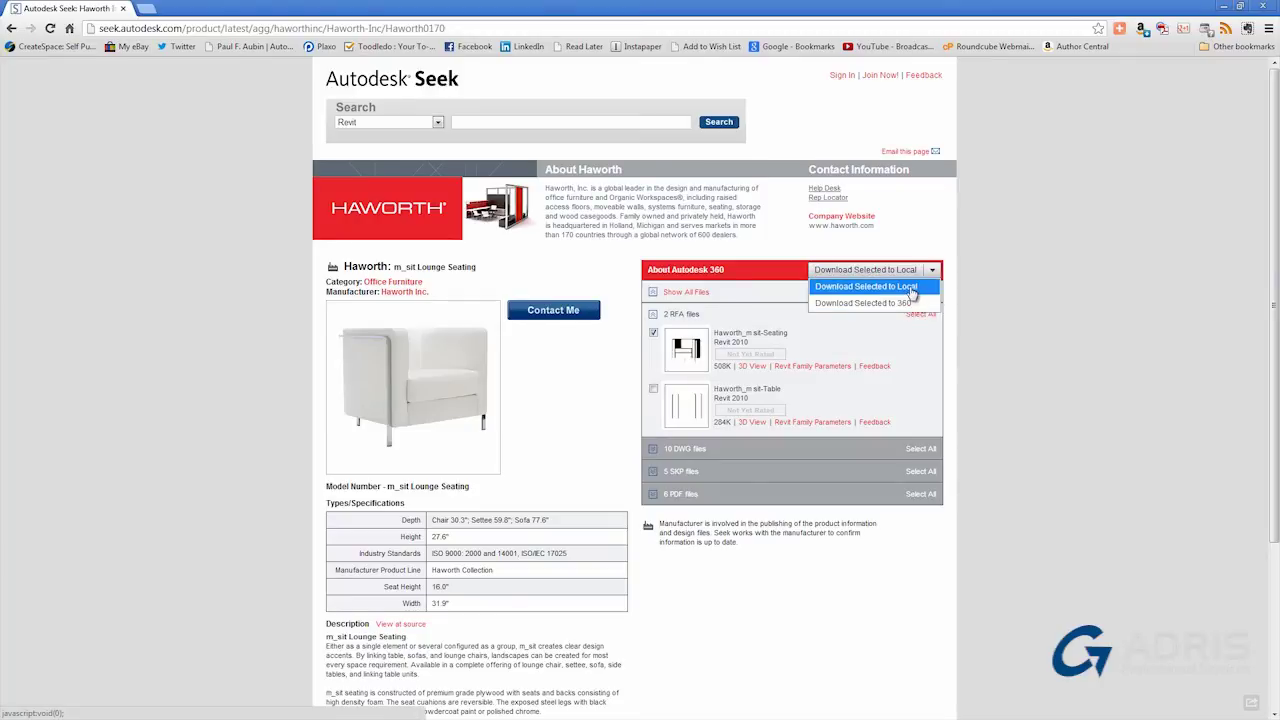
left_click(906, 287)
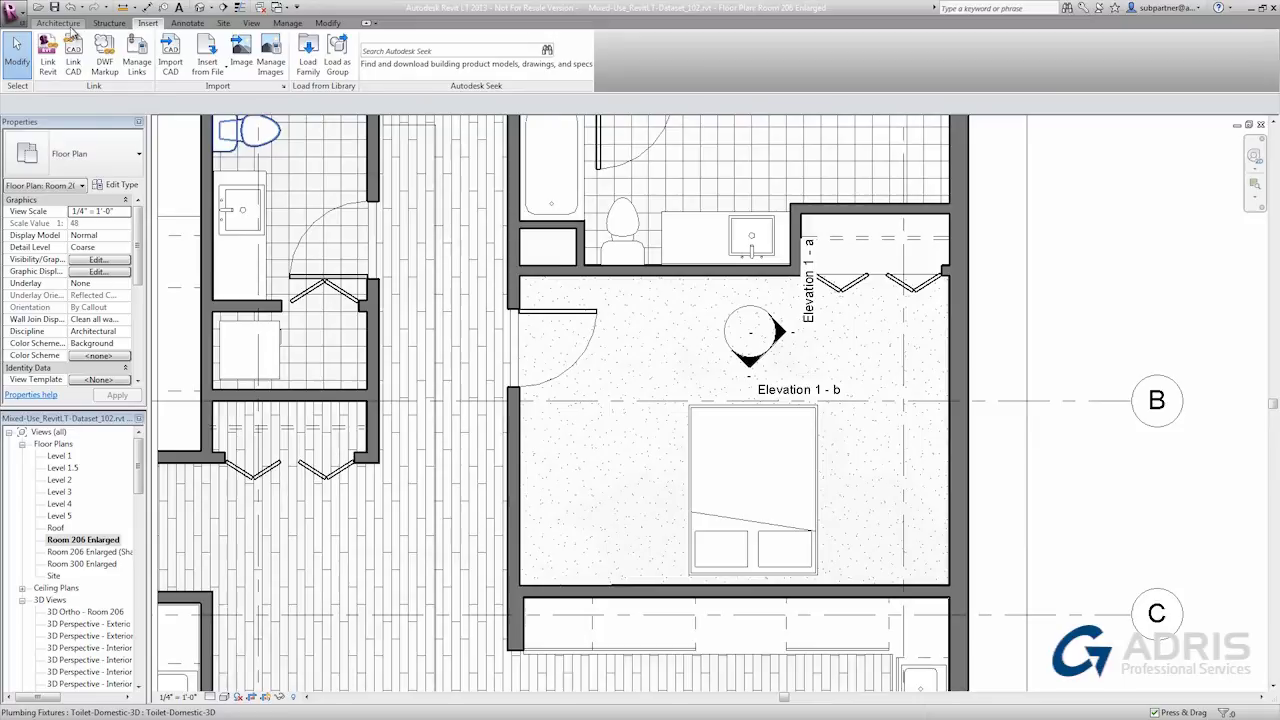
Load the Haworth_m sit-Seating.rfa family and place one chair in the bedroom's lower-left corner beside the bed.
left_click(58, 23)
left_click(148, 52)
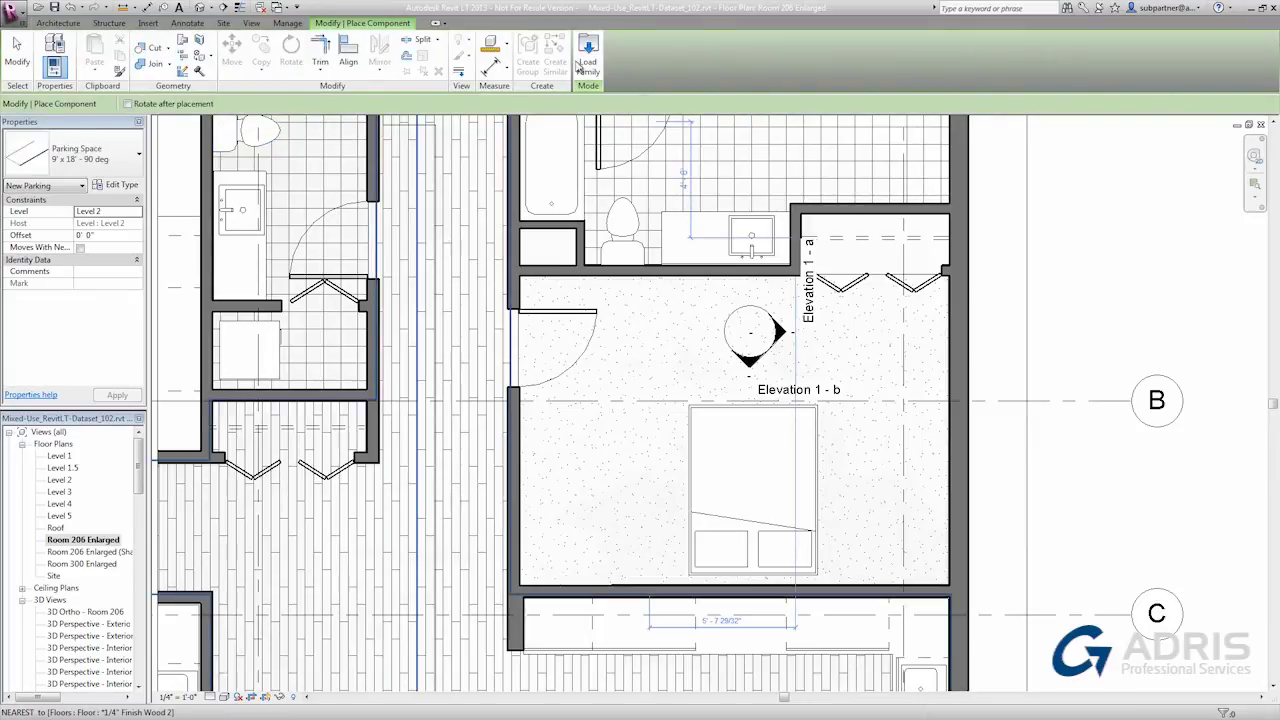
left_click(587, 65)
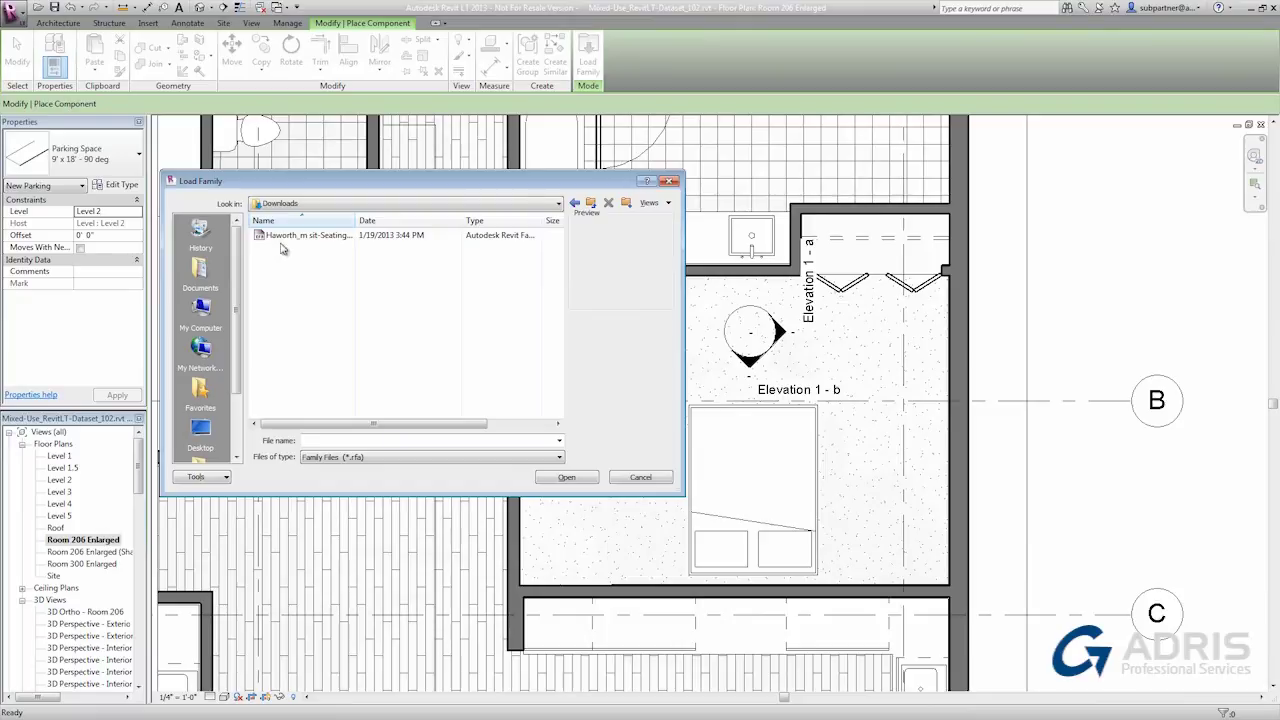
left_click(284, 237)
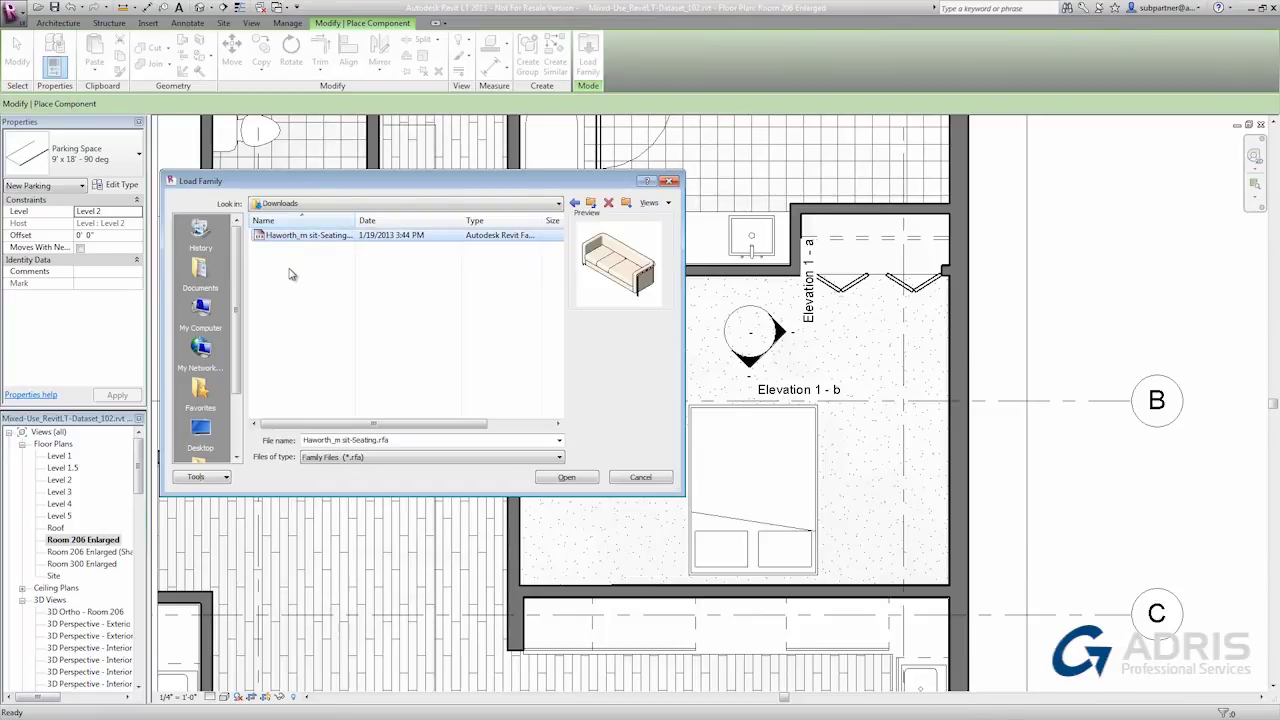
left_click(572, 477)
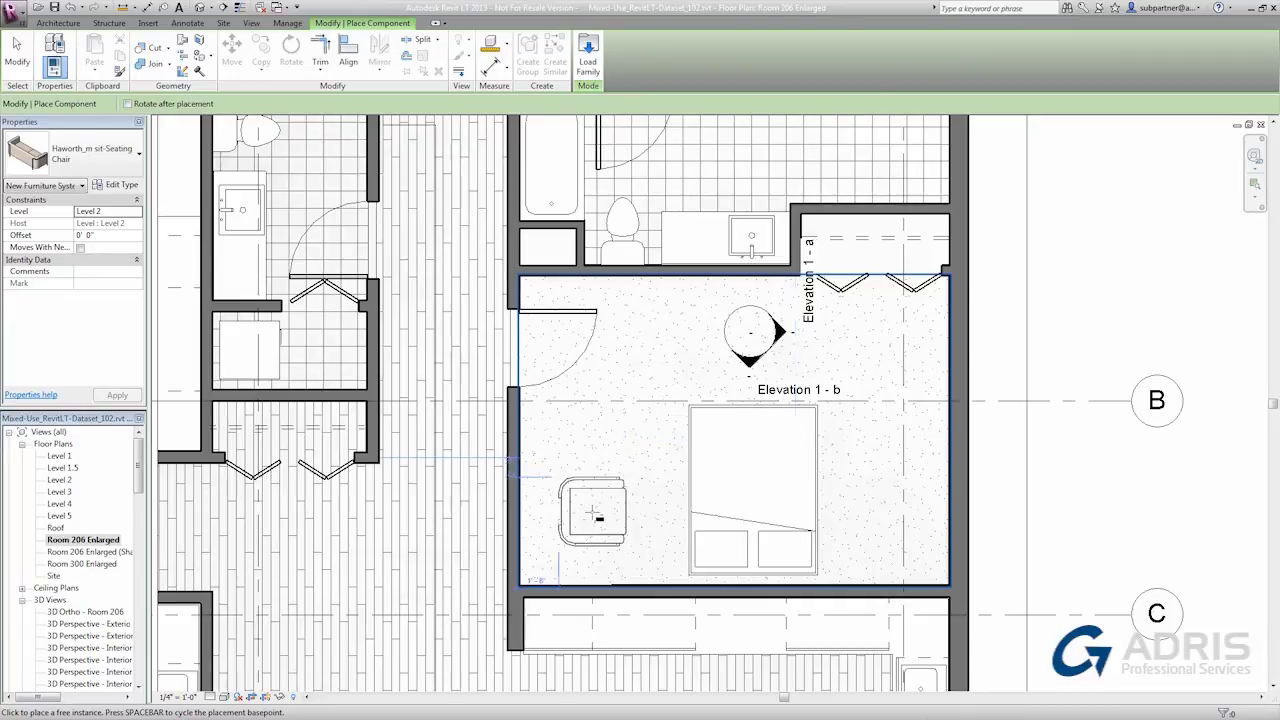
left_click(645, 555)
key("Escape")
key("Escape")
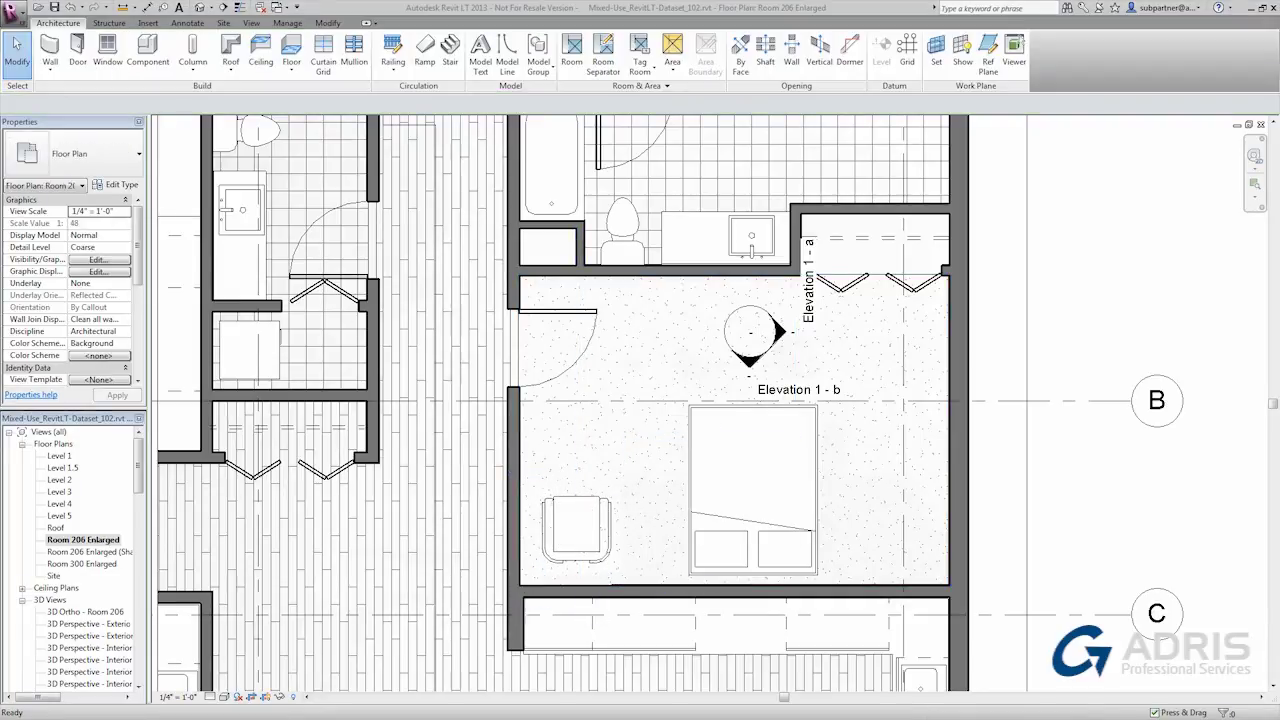